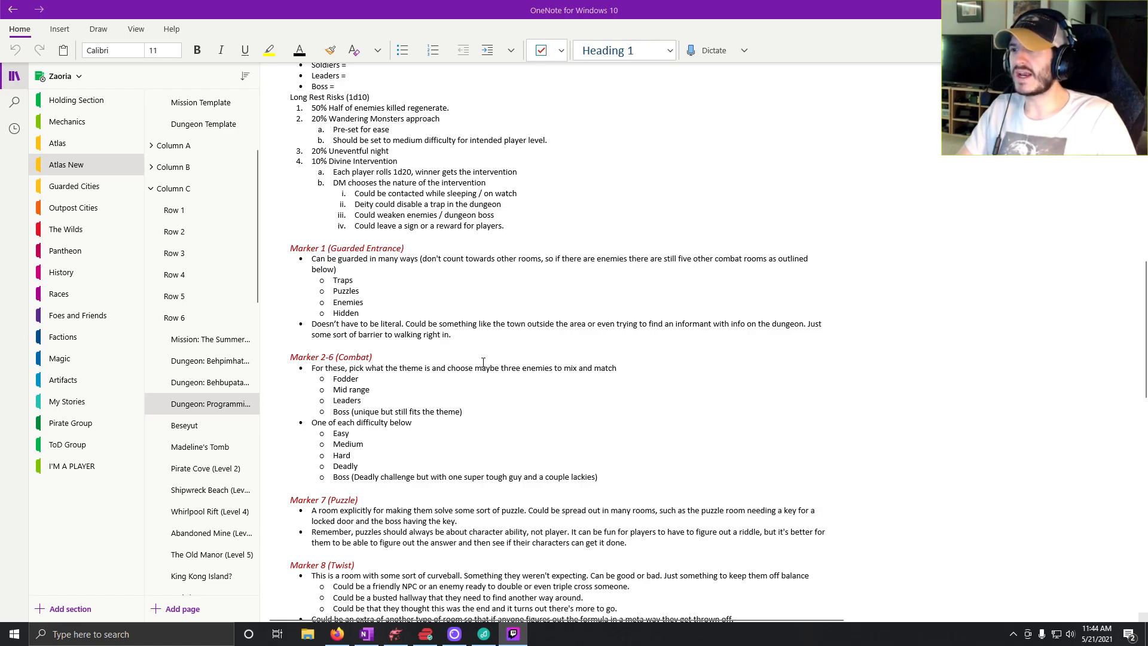
Switch to Dungeondraft and look over the numbered rooms of the Programming Tower map.
left_click(392, 638)
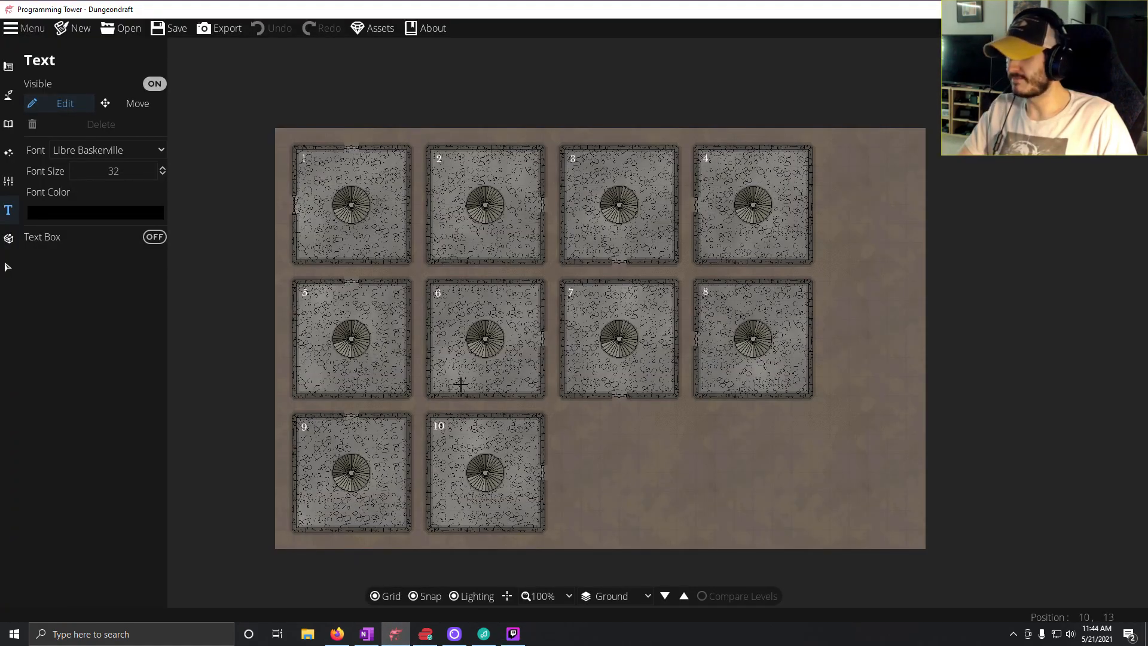
scroll(513, 357, "up", 3)
scroll(513, 357, "down", 1)
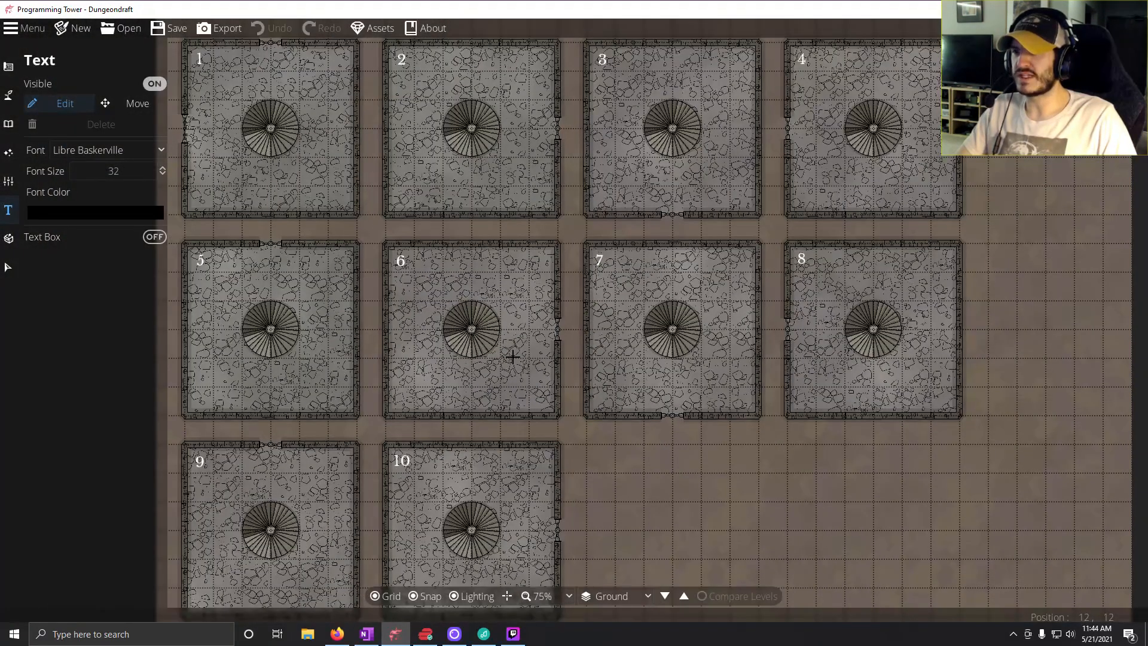
scroll(608, 372, "down", 2)
scroll(607, 371, "up", 2)
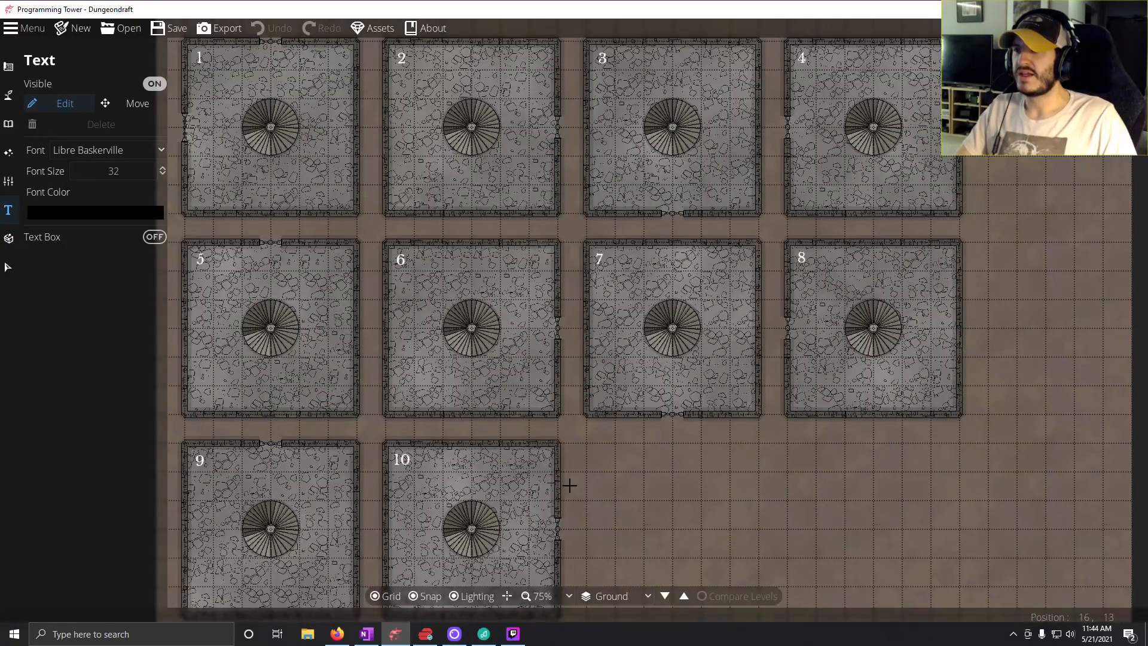
mouse_move(444, 637)
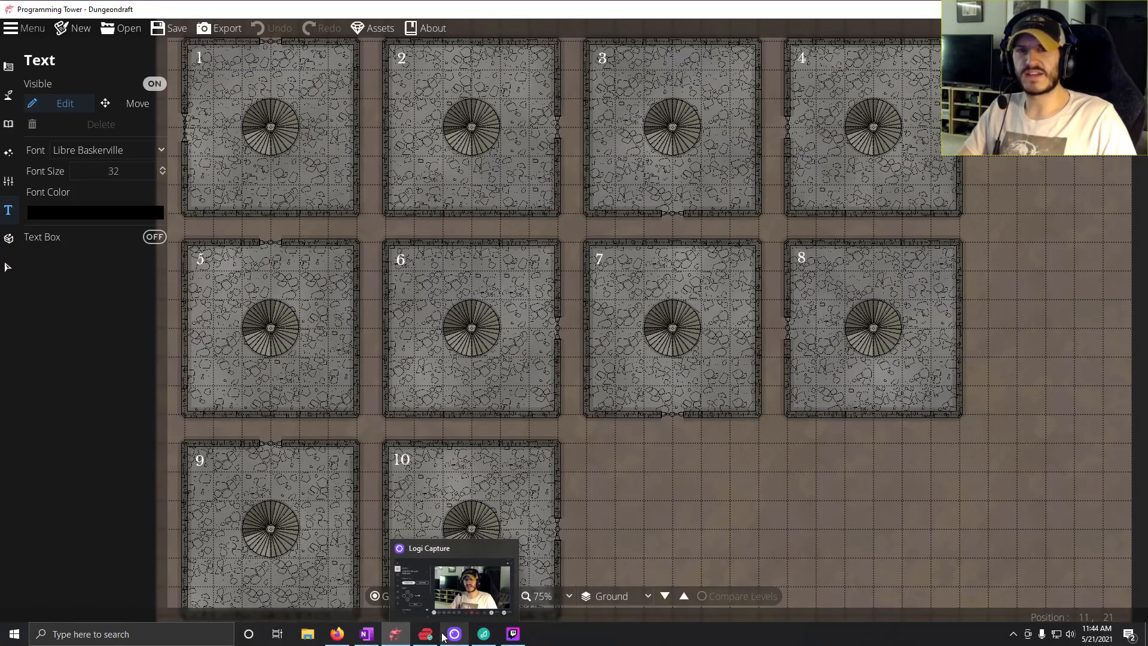
left_click_drag(653, 411, 651, 440)
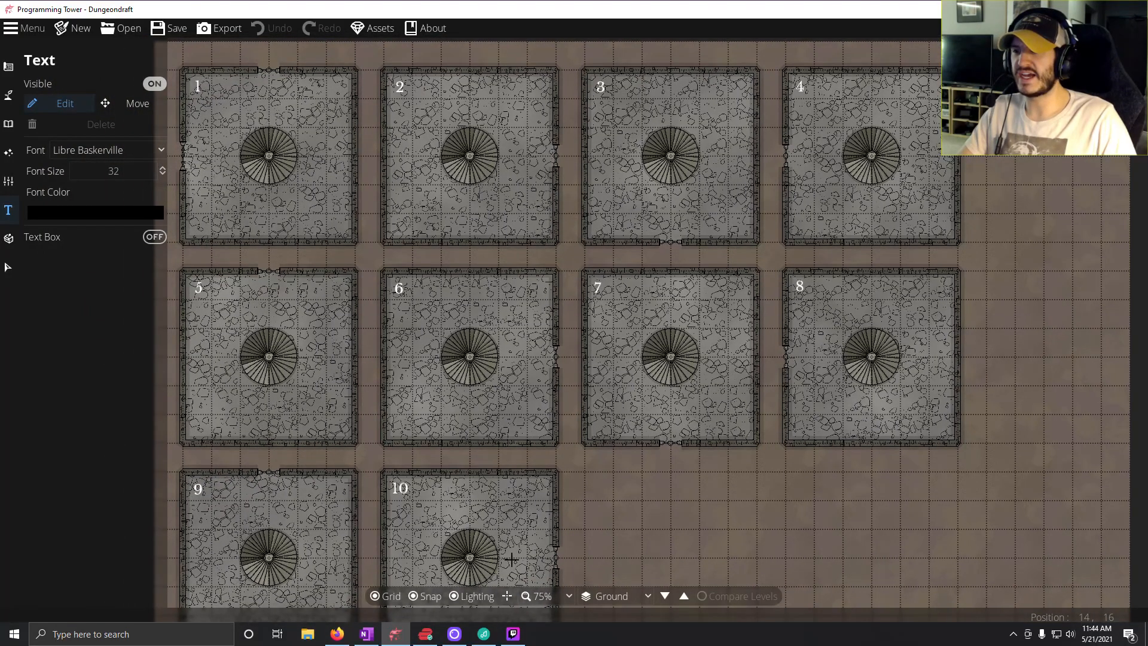
mouse_move(366, 640)
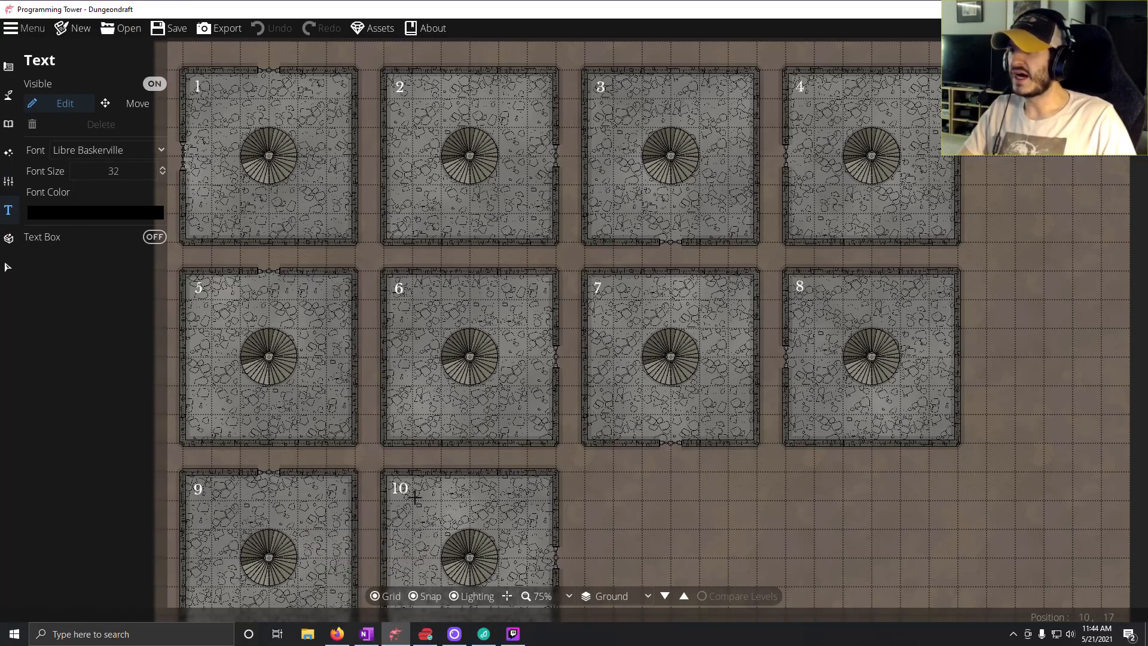
Delete the text labels 10 and 9 from the two rooms in the map's bottom row.
left_click(400, 488)
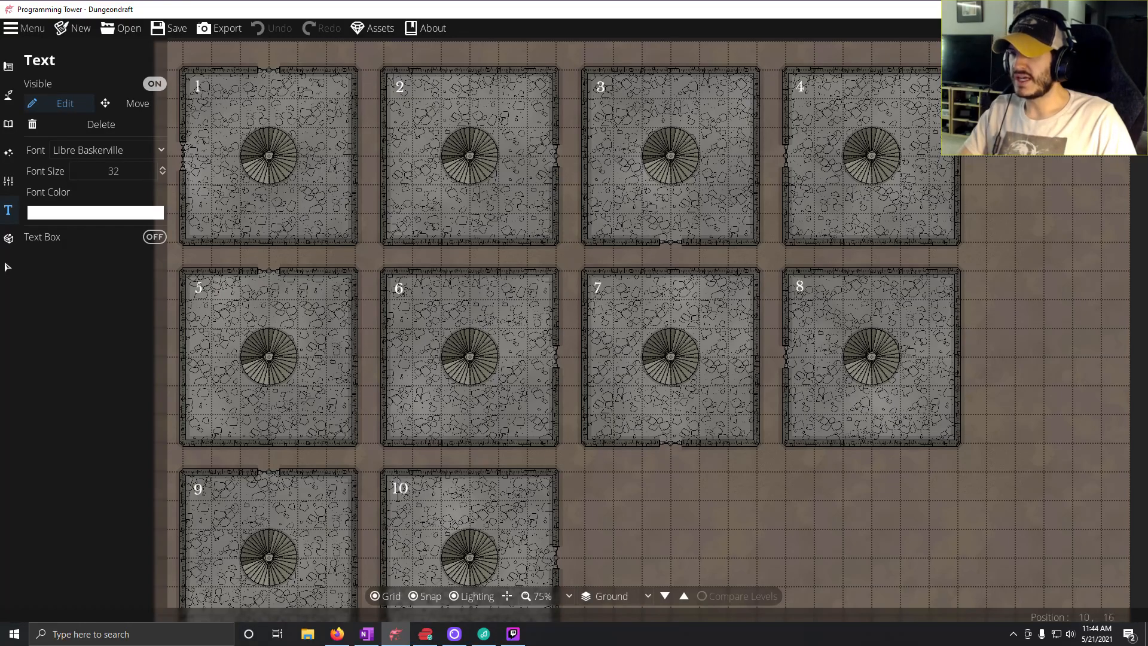
key("shift+Left")
left_click(406, 490)
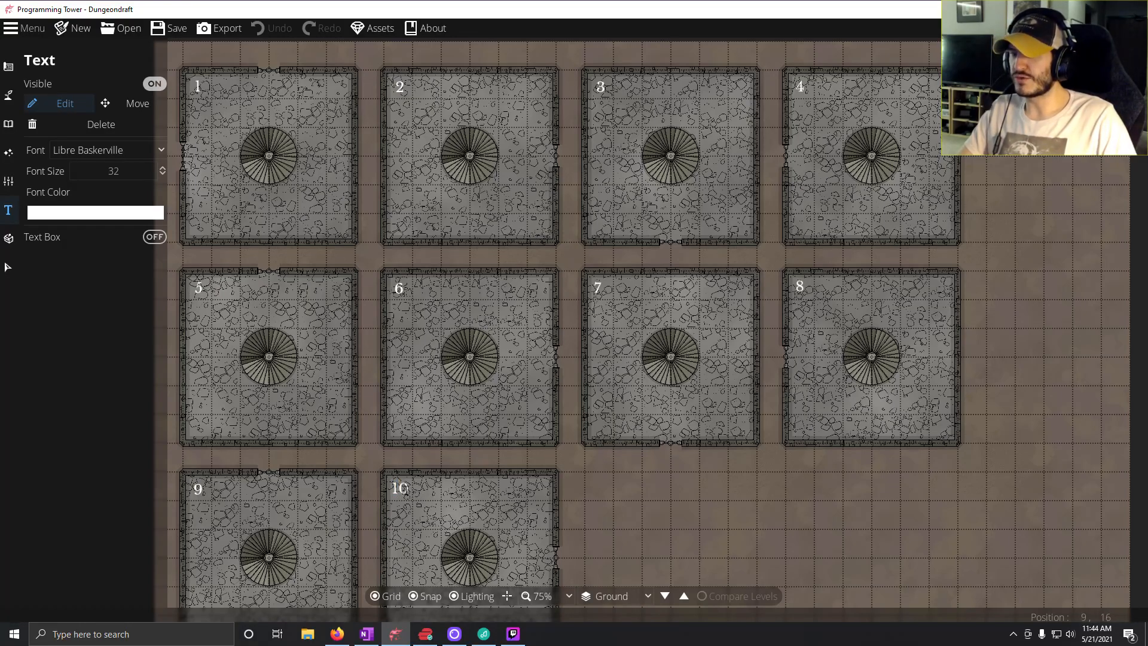
key("BackSpace")
key("BackSpace")
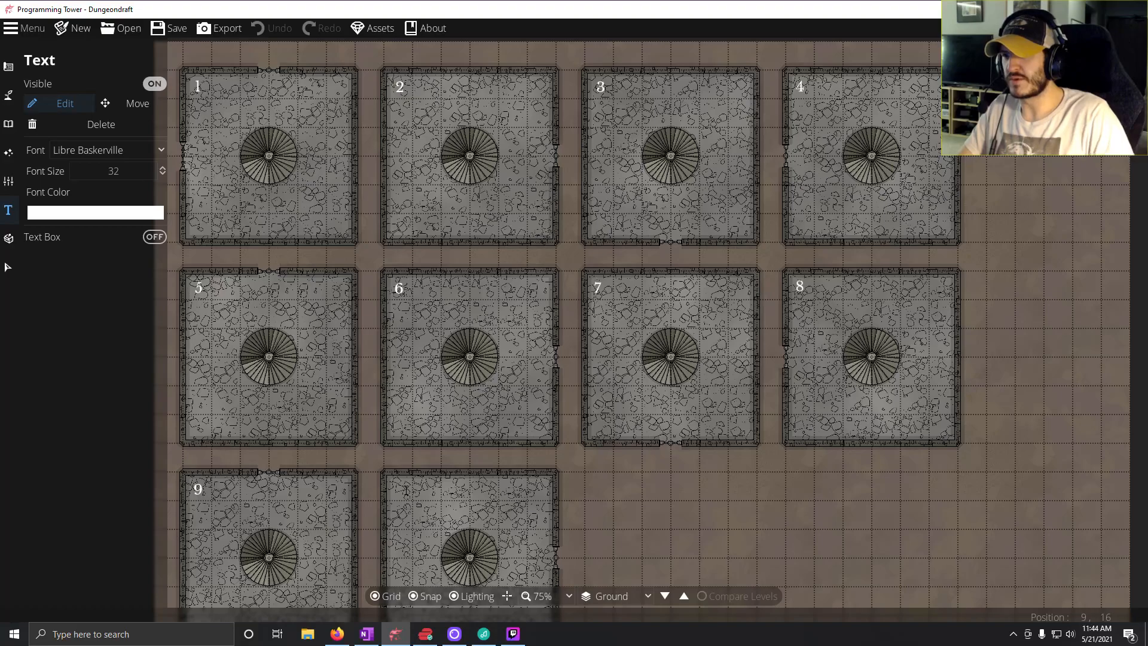
left_click(196, 489)
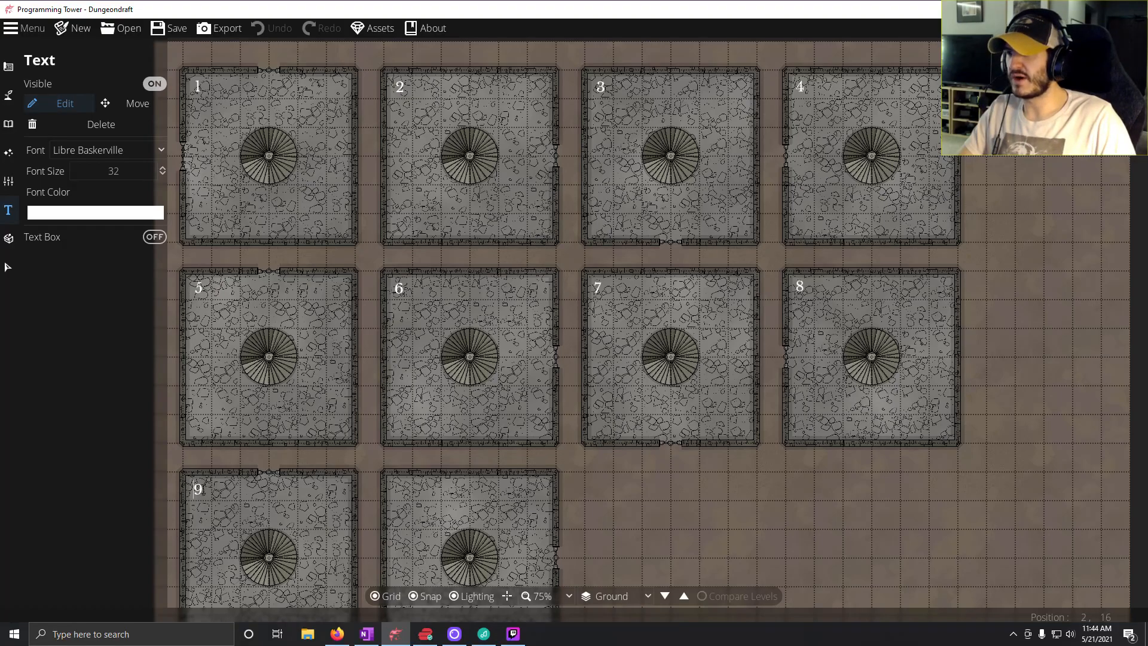
key("BackSpace")
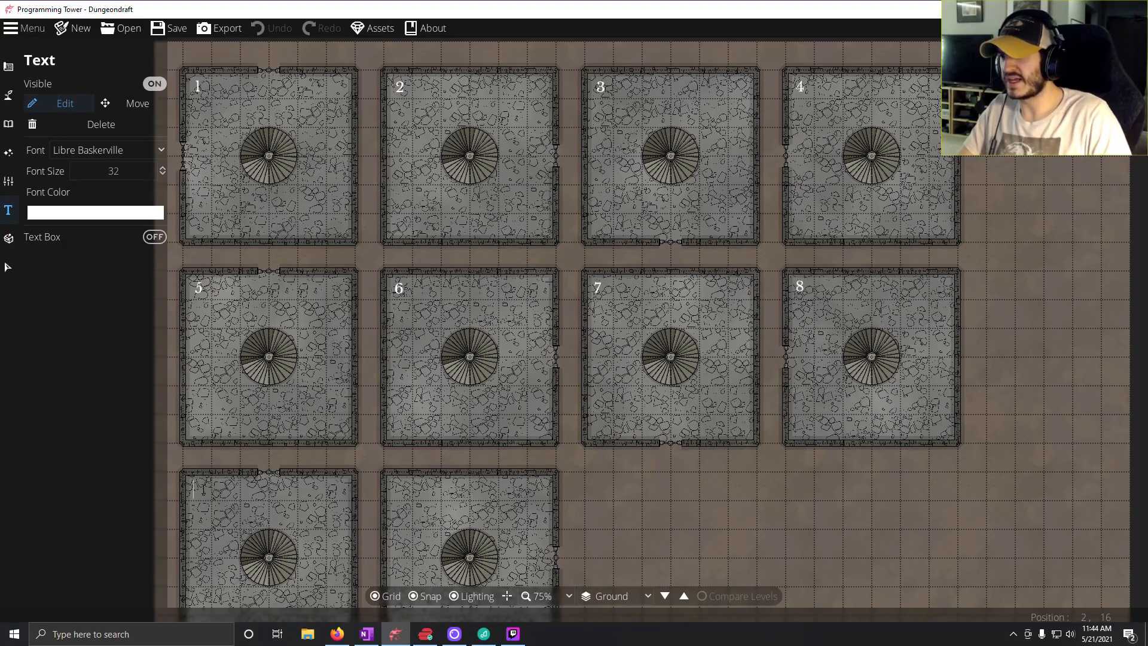
Delete the text labels 8, 7, 6 and 5 from the rooms in the map's middle row.
left_click(809, 293)
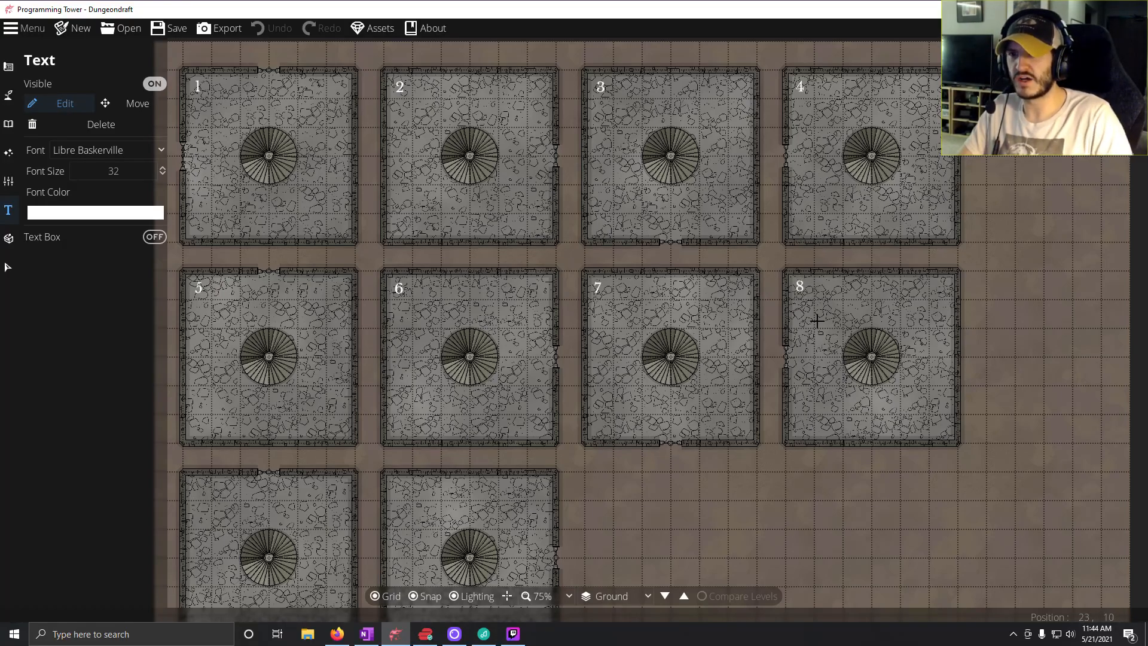
key("BackSpace")
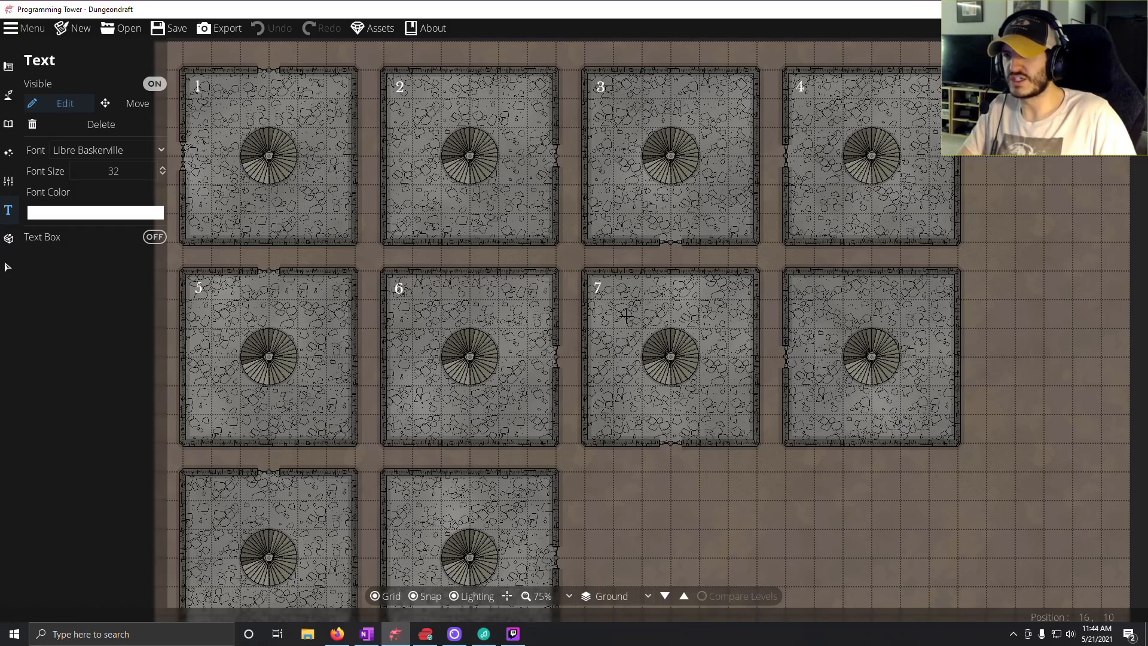
key("BackSpace")
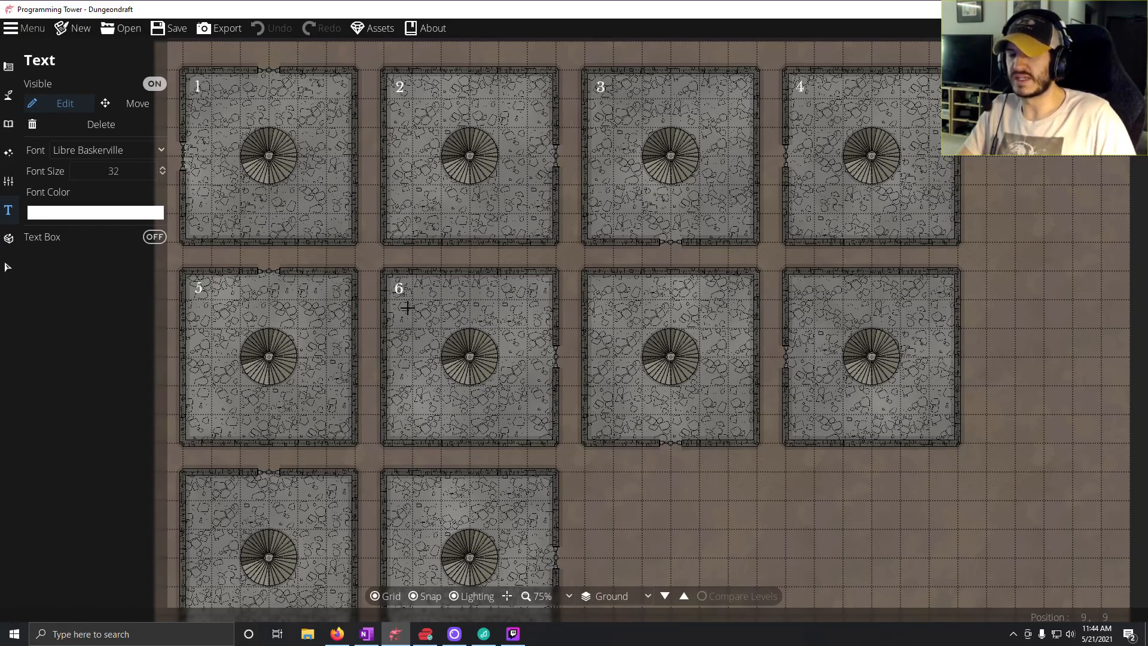
key("BackSpace")
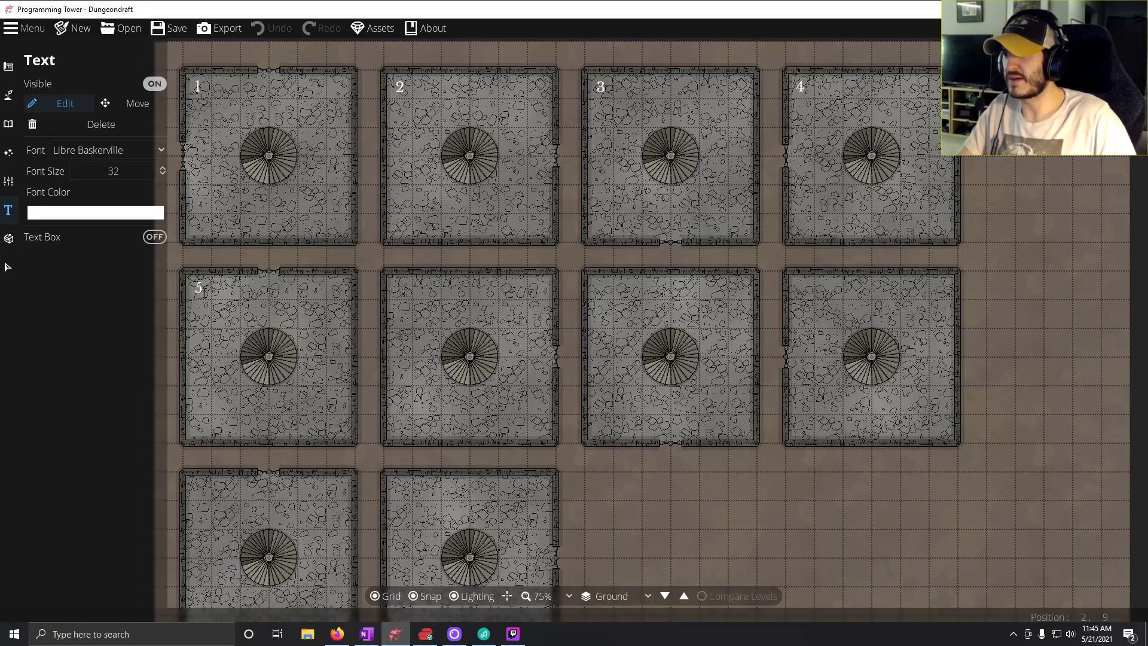
key("BackSpace")
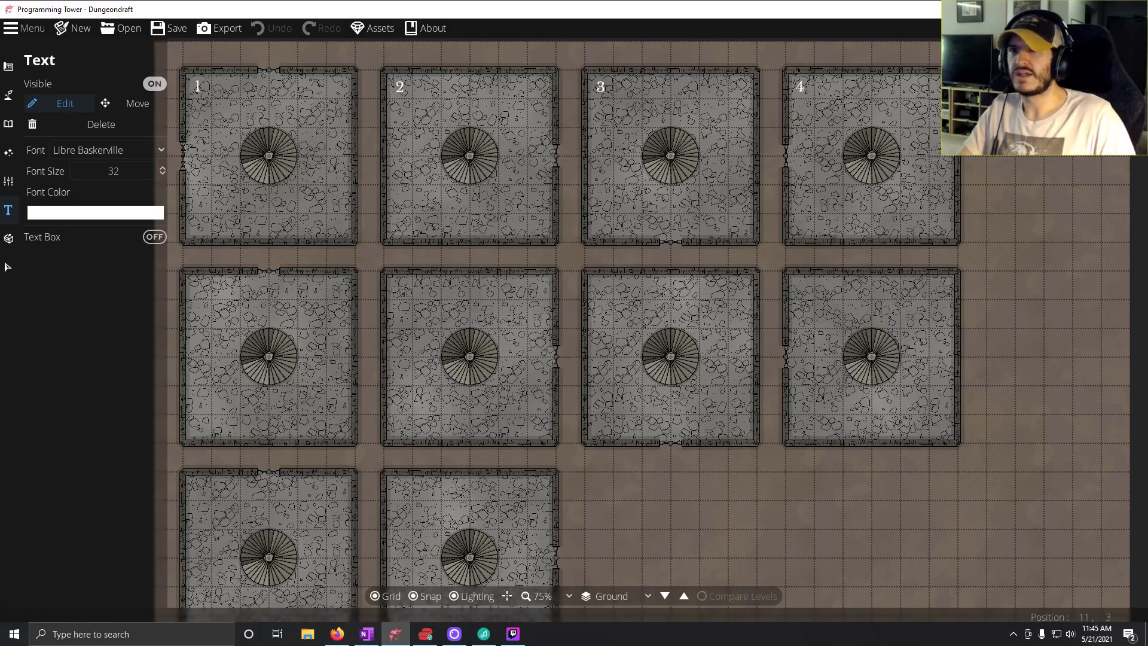
Delete the text labels 4, 3, 2 and 1 from the rooms in the map's top row.
left_click(804, 88)
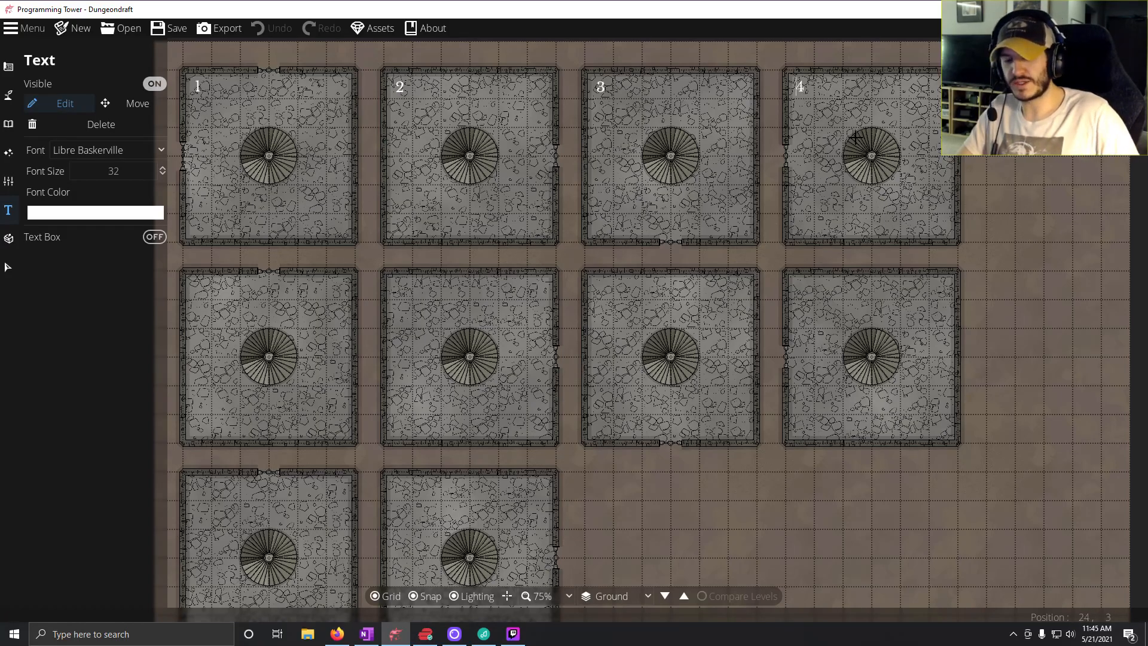
key("BackSpace")
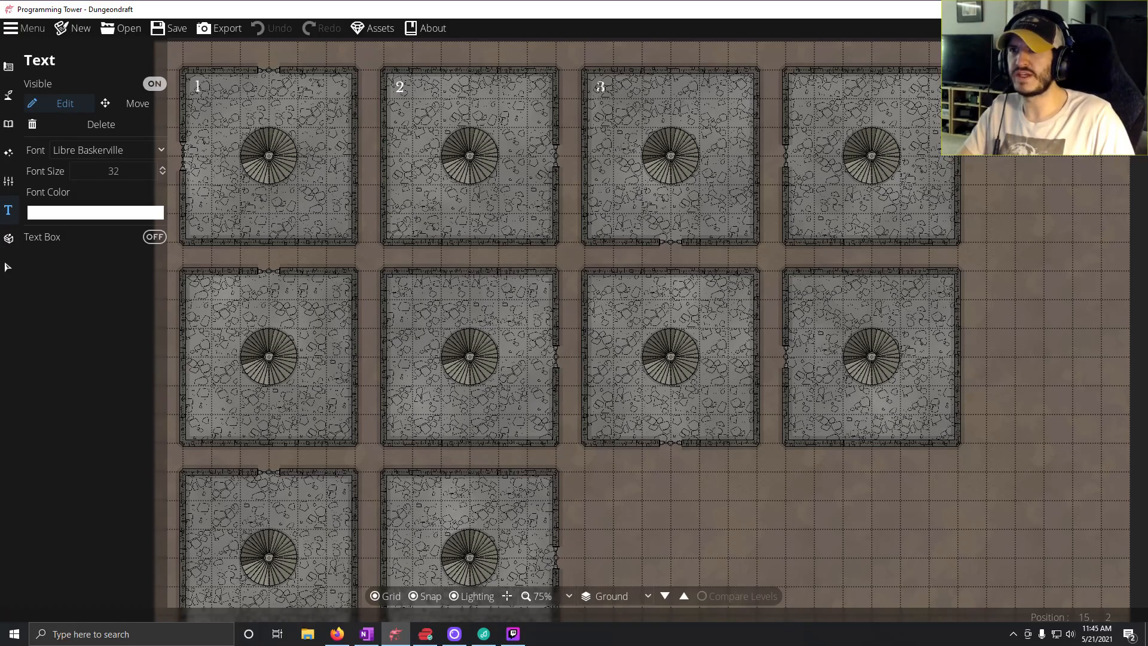
key("BackSpace")
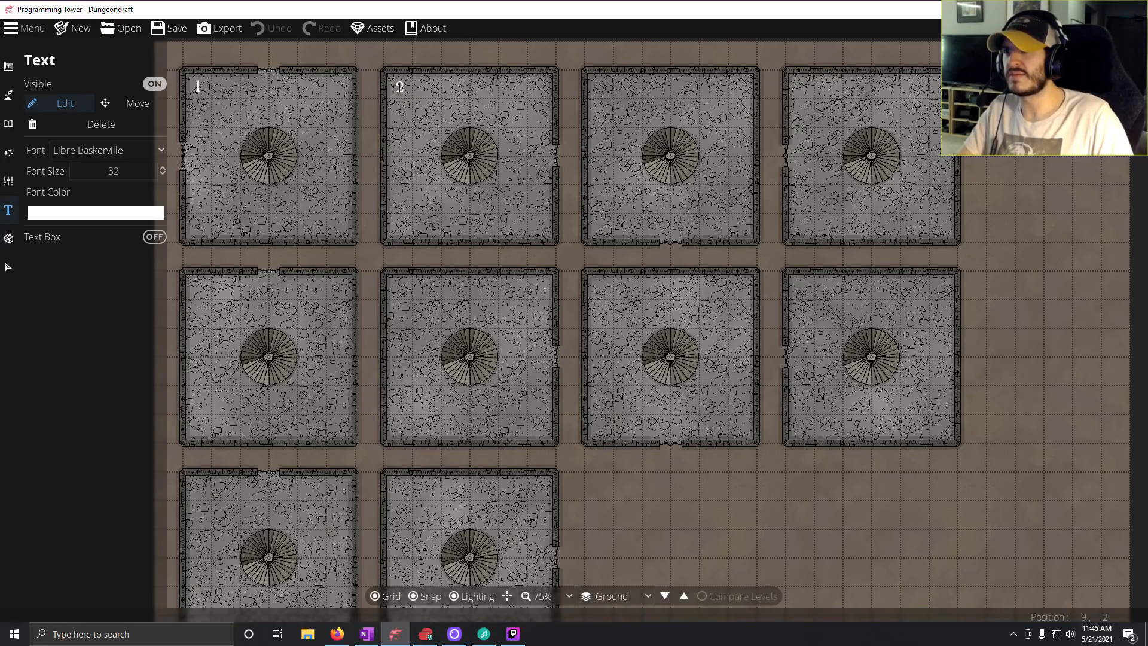
key("BackSpace")
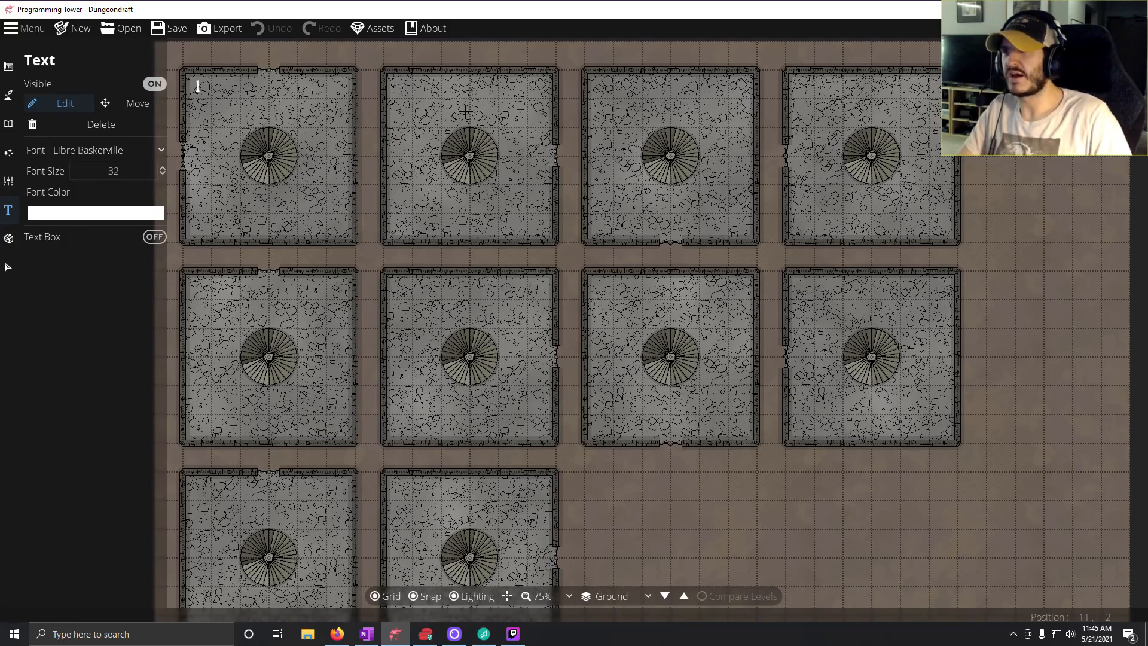
left_click(198, 88)
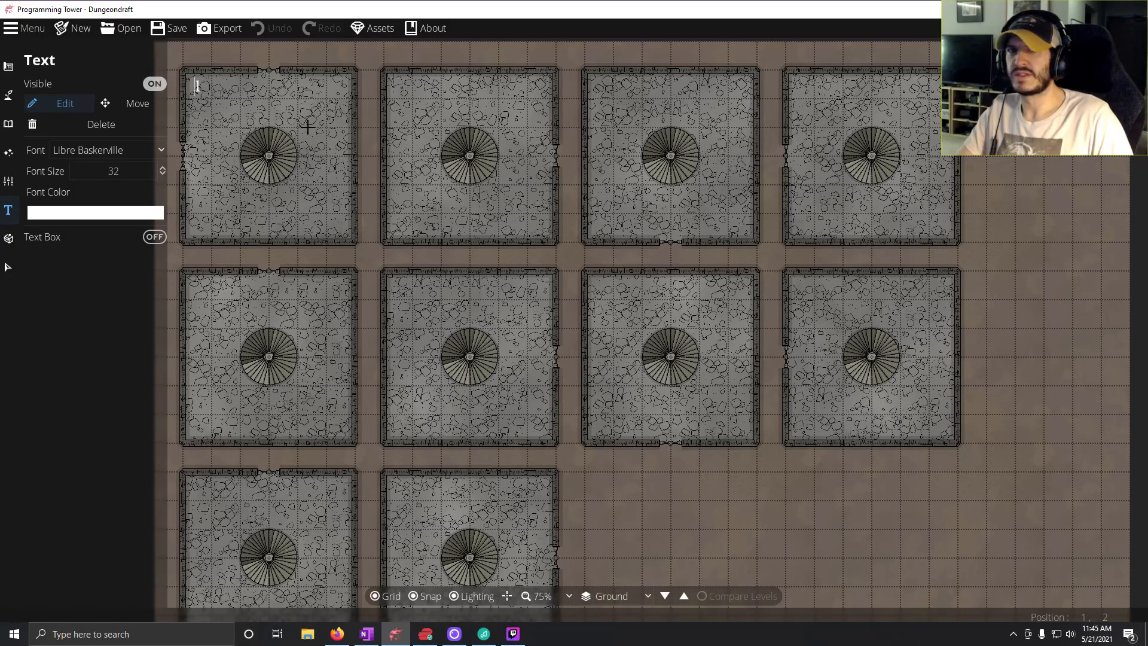
key("BackSpace")
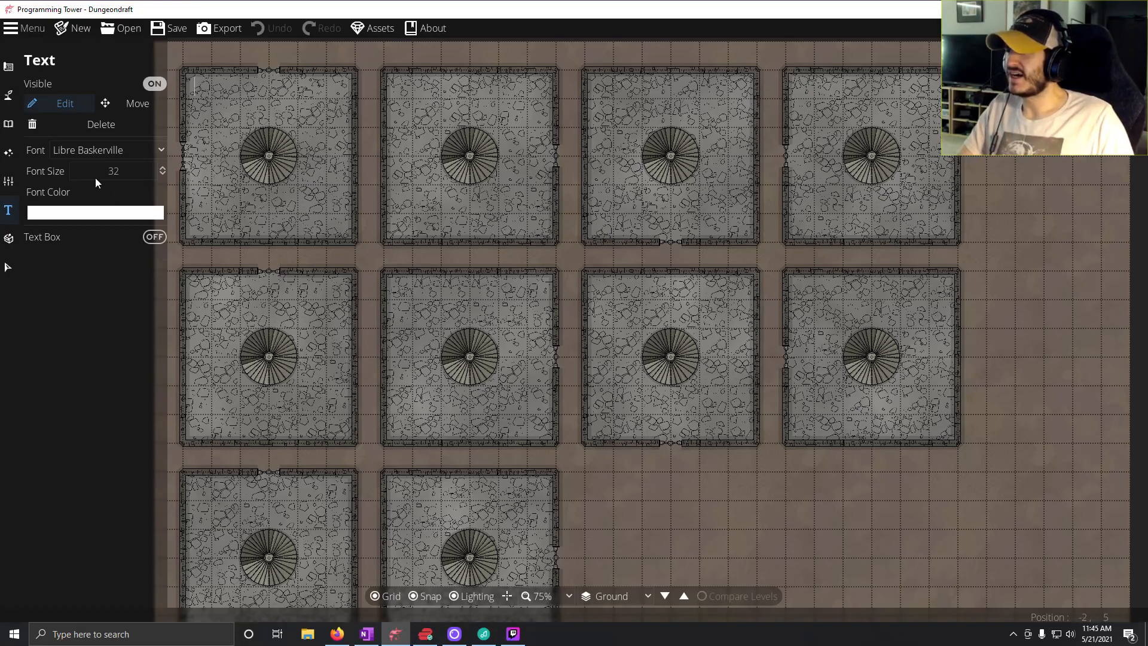
left_click(9, 69)
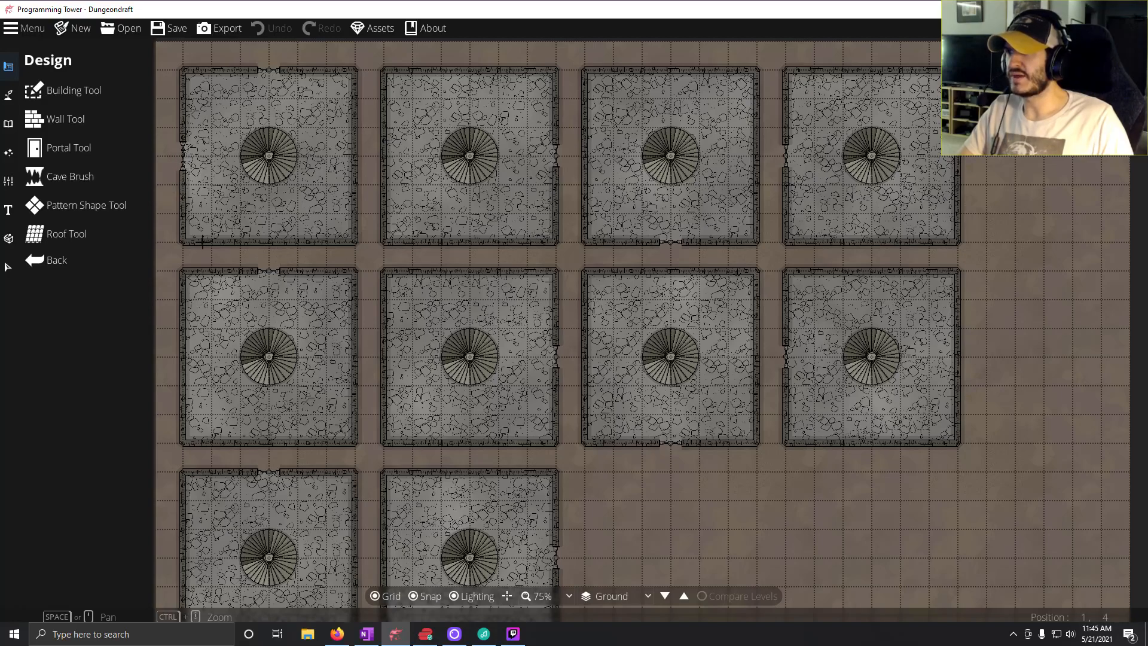
left_click(37, 143)
left_click(45, 96)
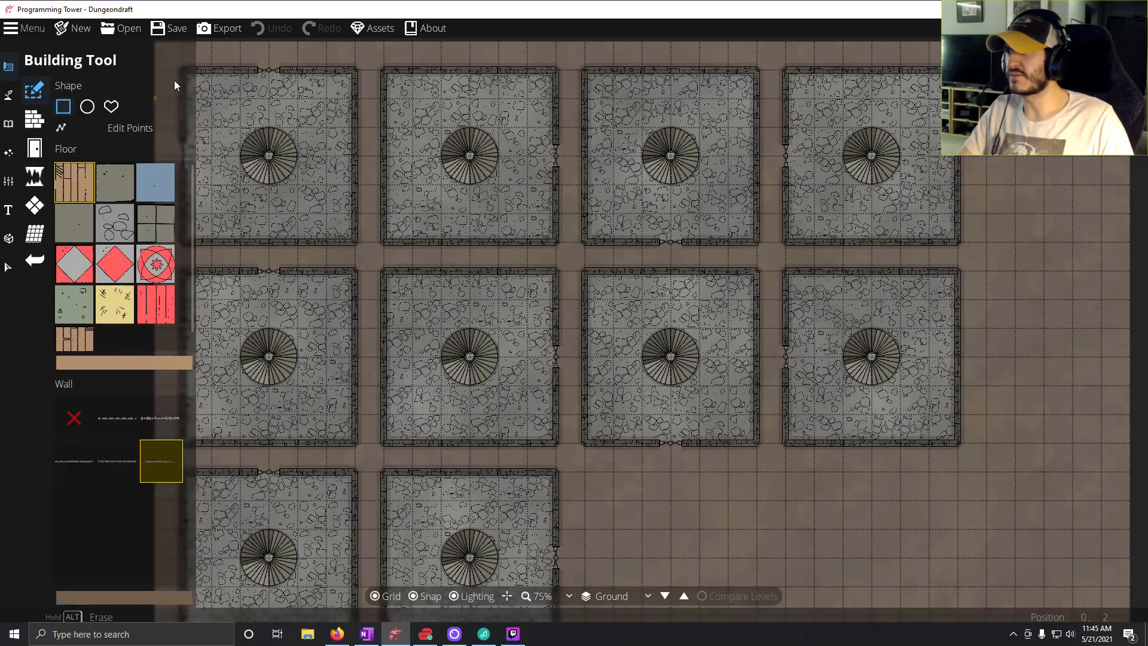
left_click(34, 147)
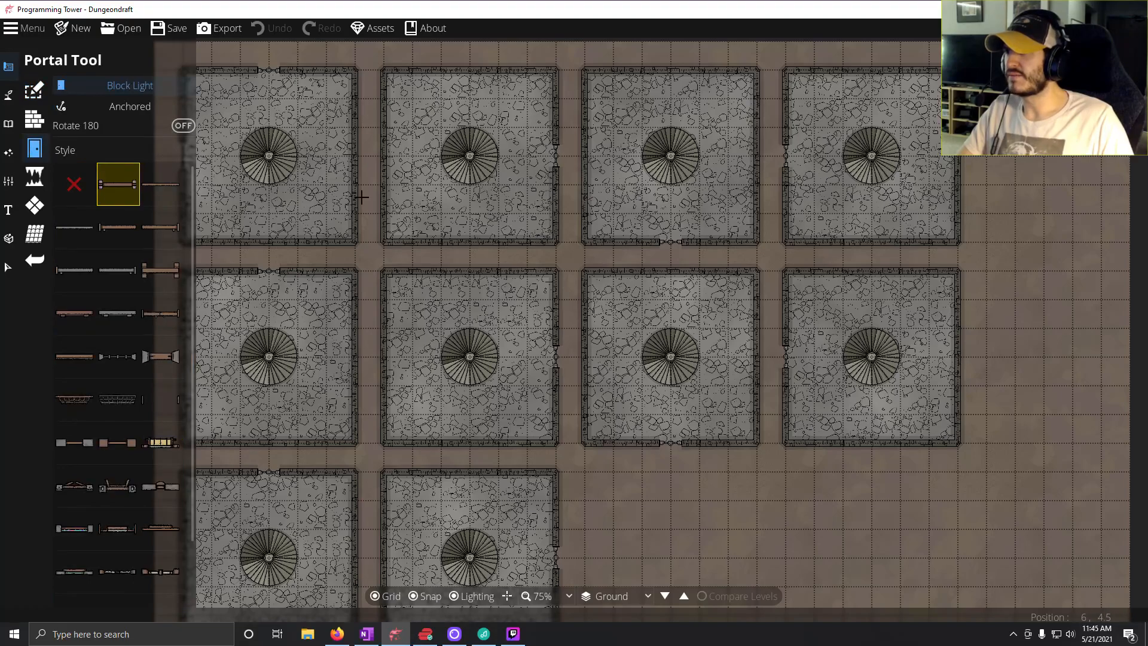
left_click_drag(379, 228, 487, 255)
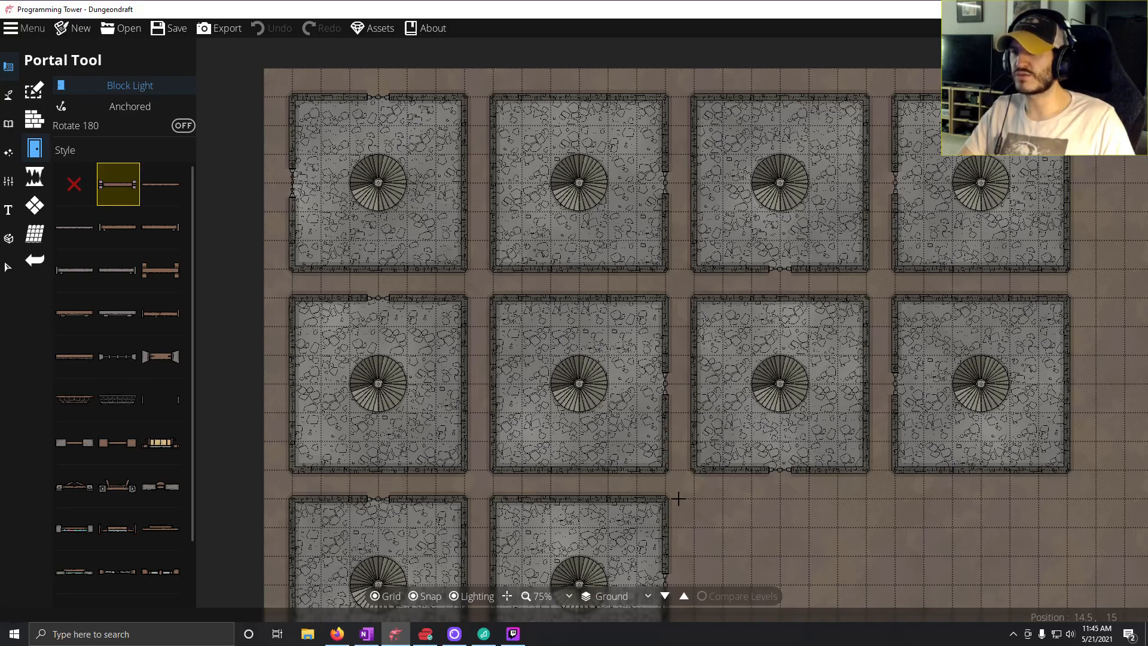
left_click_drag(672, 486, 719, 470)
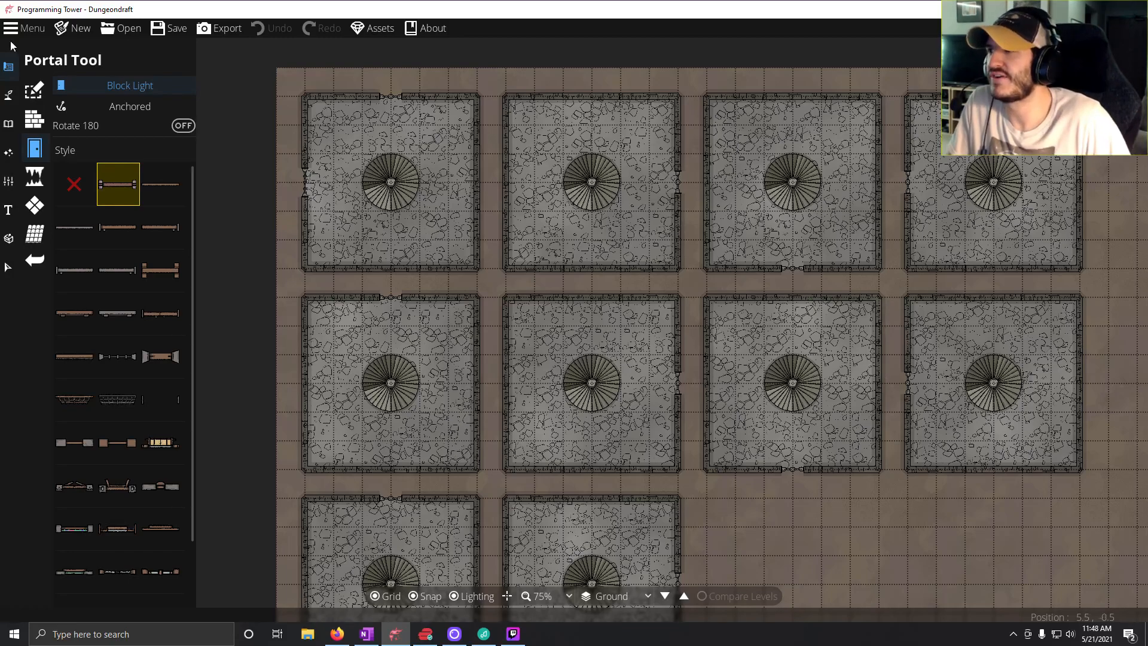
left_click(8, 209)
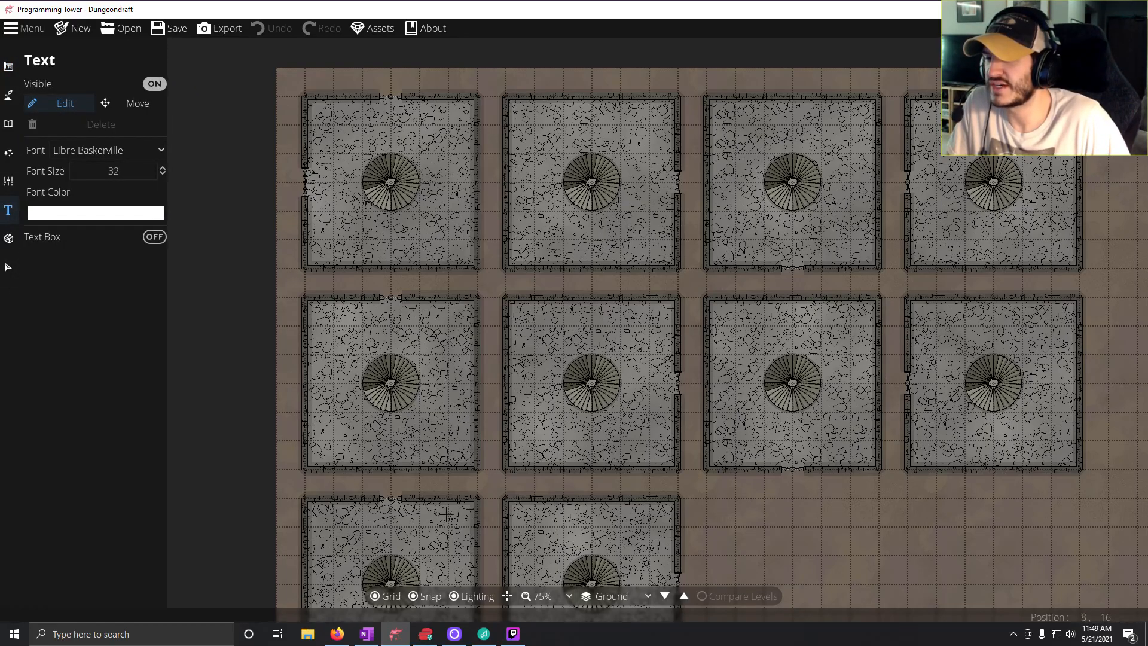
left_click_drag(492, 530, 446, 423)
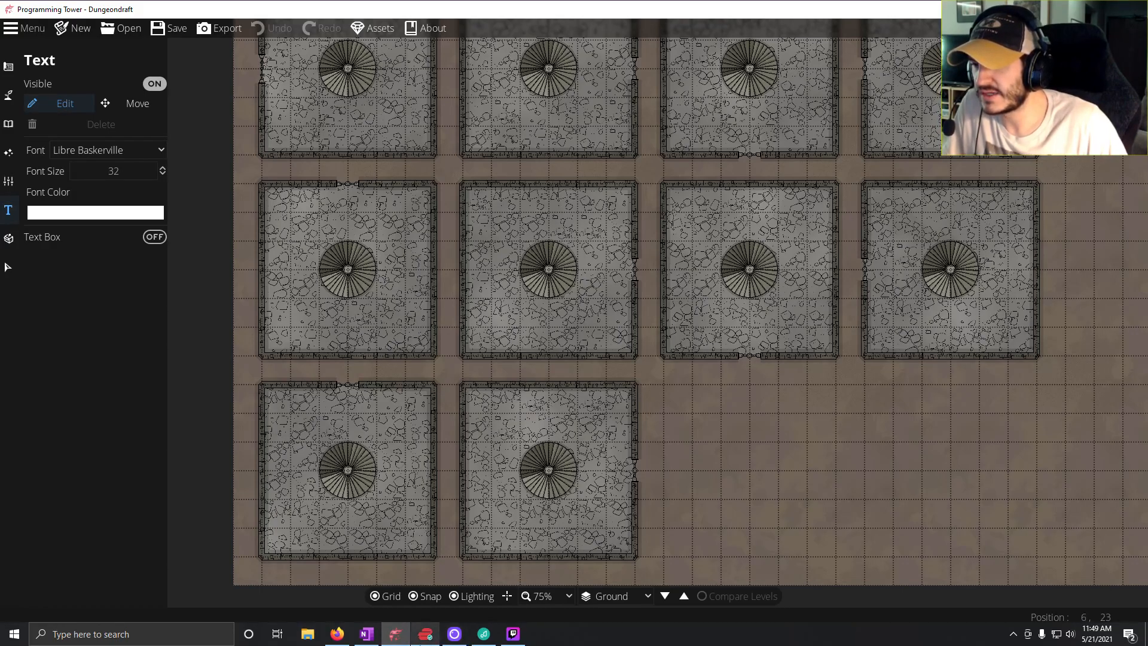
Switch to OneNote and review the dungeon page's descriptions of Markers 1 through 10.
left_click(366, 634)
scroll(412, 446, "down", 1)
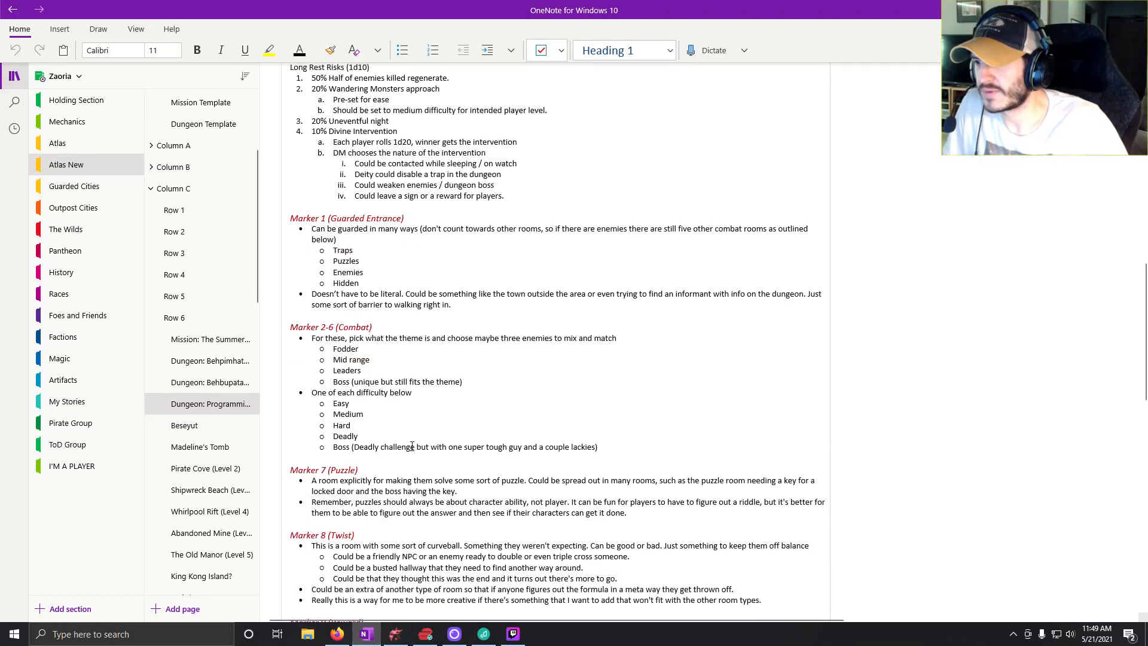
scroll(412, 446, "down", 5)
scroll(353, 485, "up", 2)
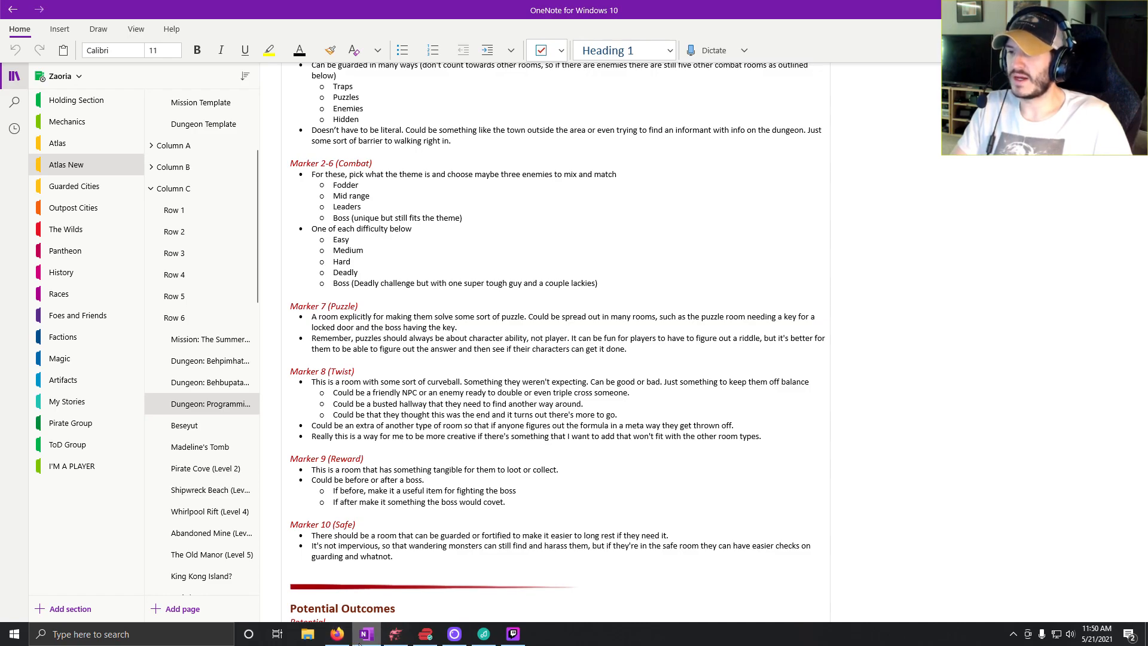
Switch back to Dungeondraft and look over the three rows of unlabelled tower rooms.
mouse_move(359, 642)
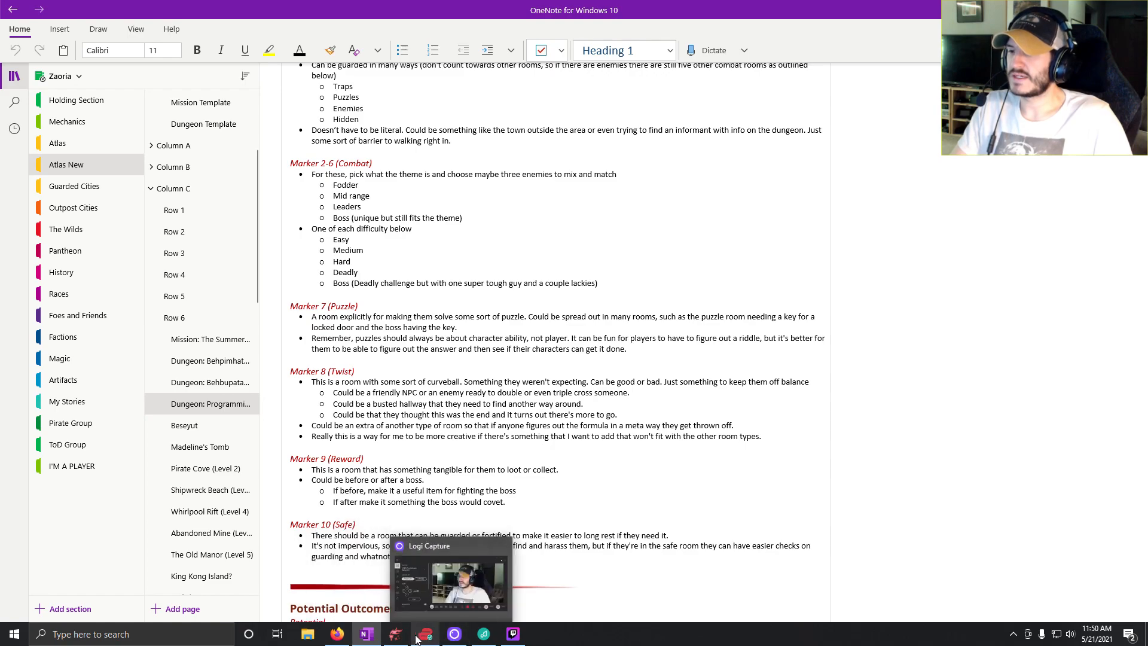
left_click(395, 641)
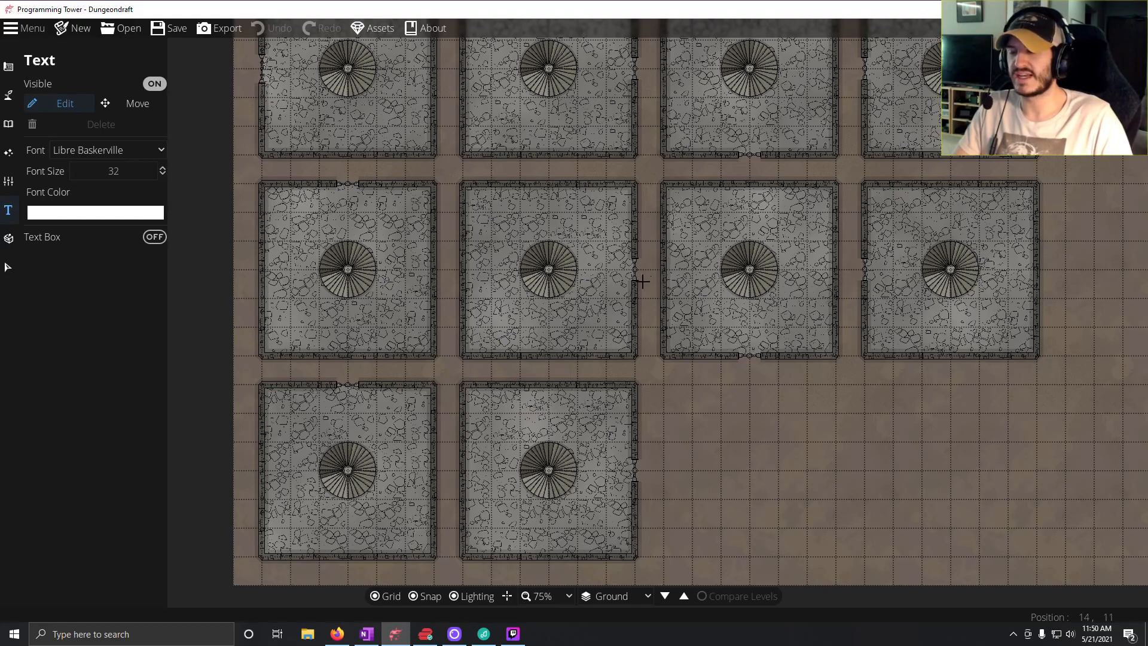
left_click_drag(673, 208, 658, 321)
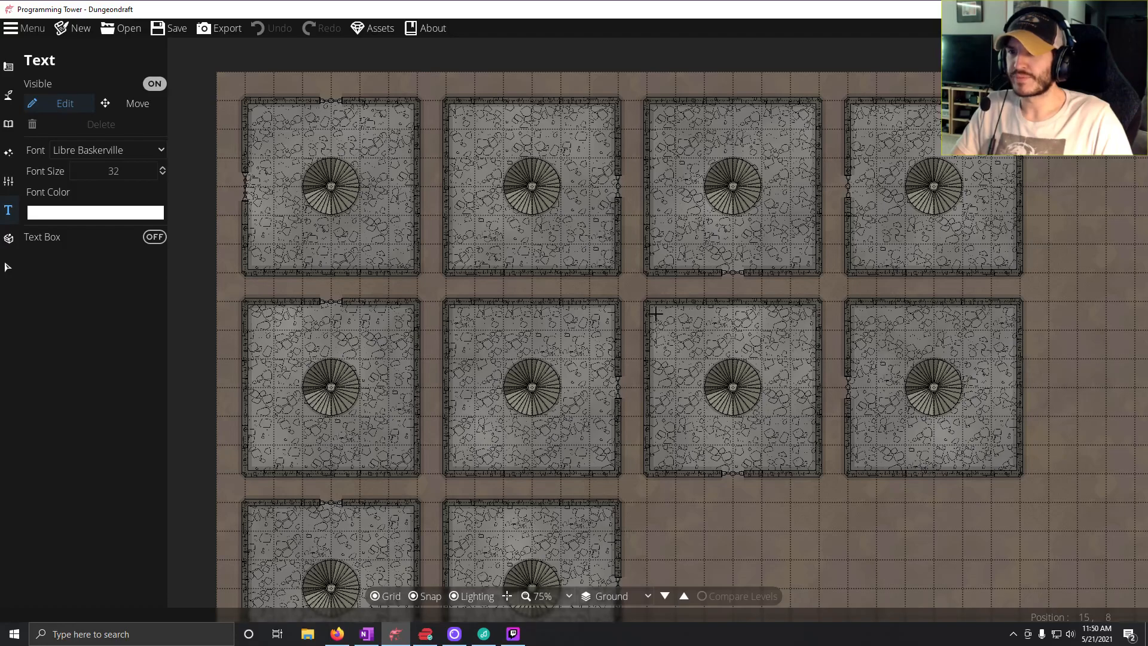
left_click_drag(454, 457, 488, 390)
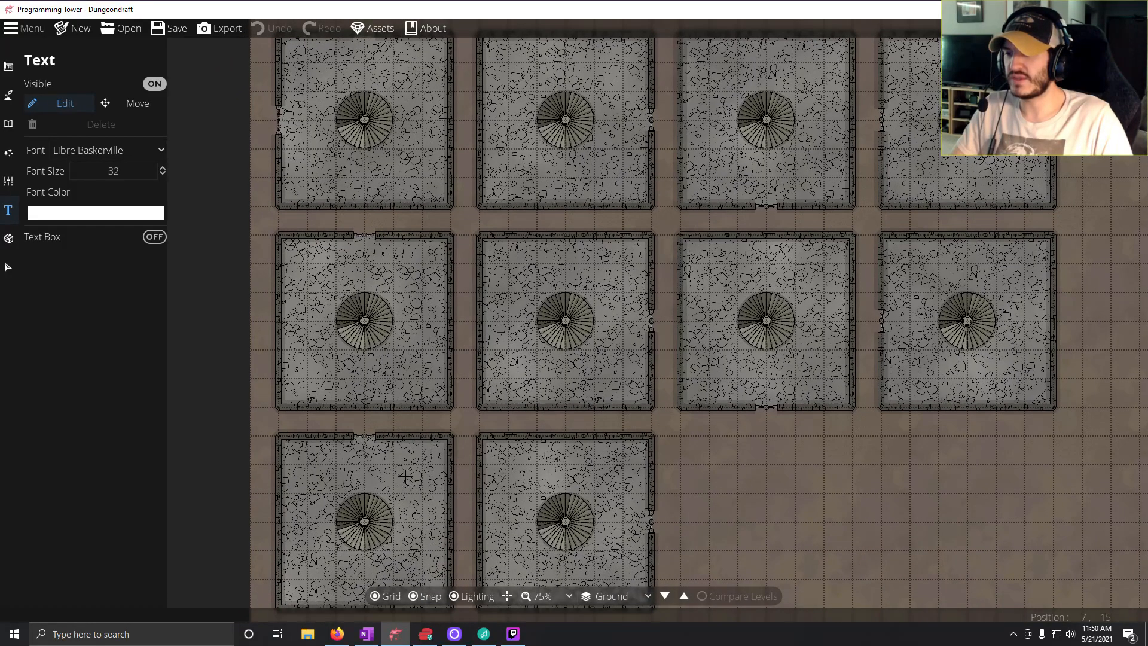
Recheck the marker notes in OneNote, and add the text label 9 to the upper-left corner of the bottom row's second room in Dungeondraft.
left_click(368, 635)
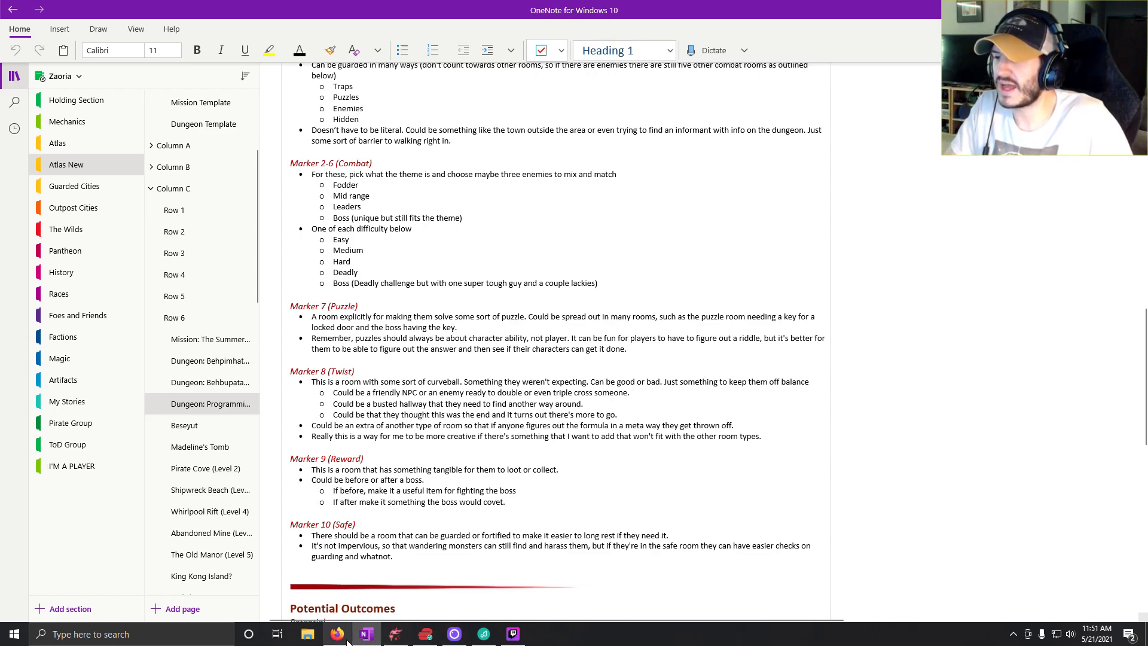
left_click(398, 636)
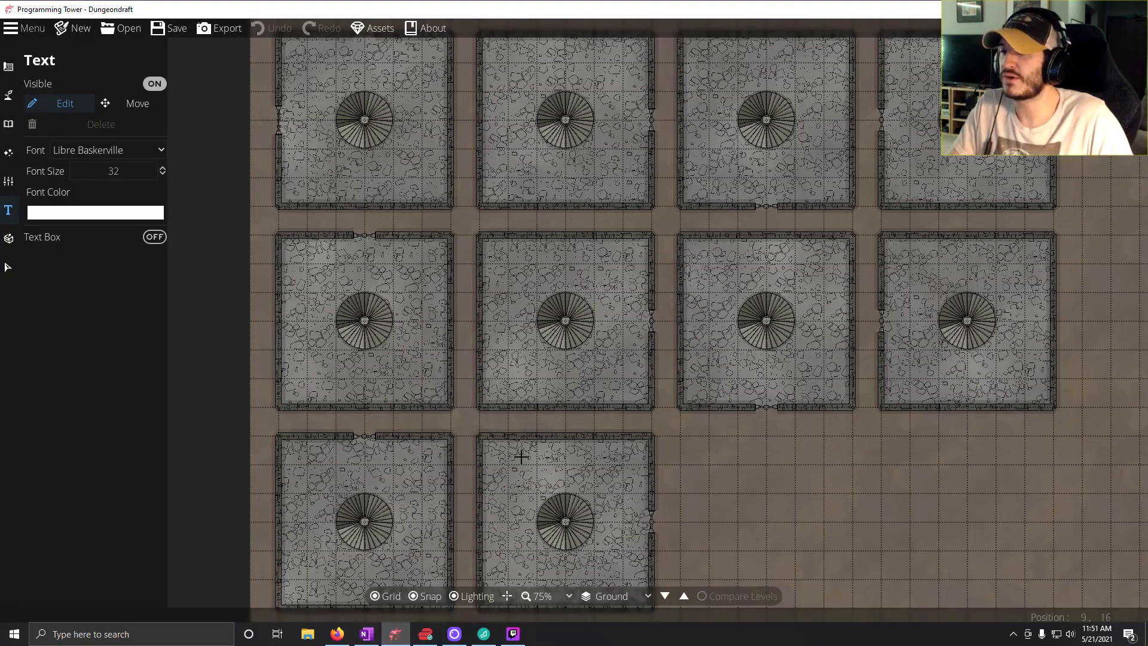
left_click(490, 452)
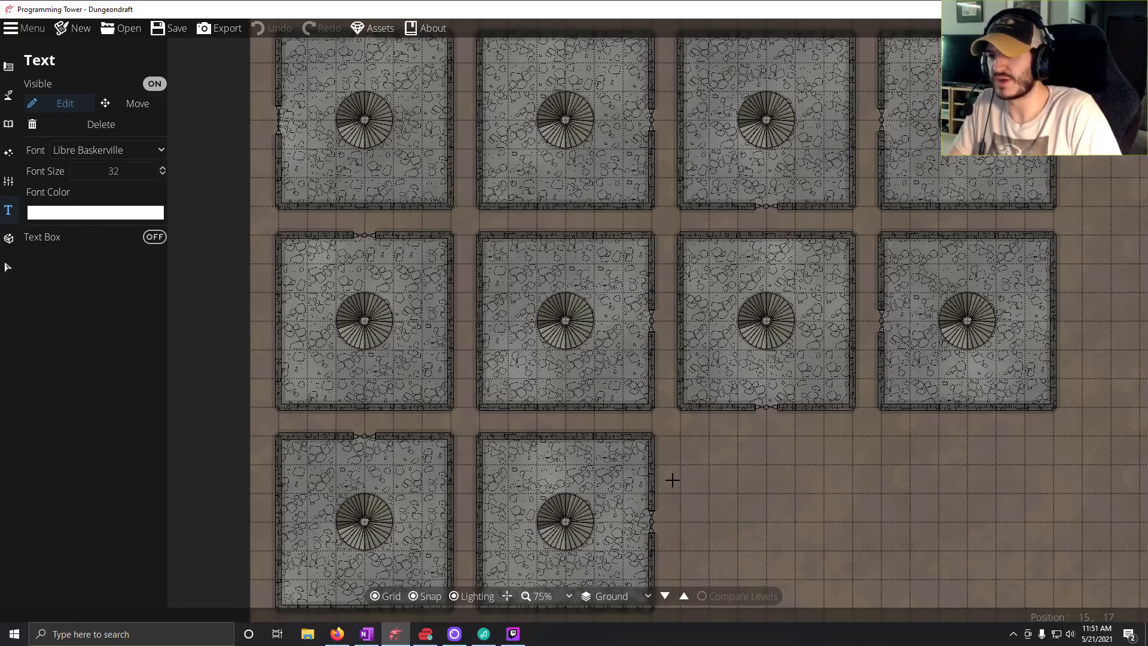
type("9")
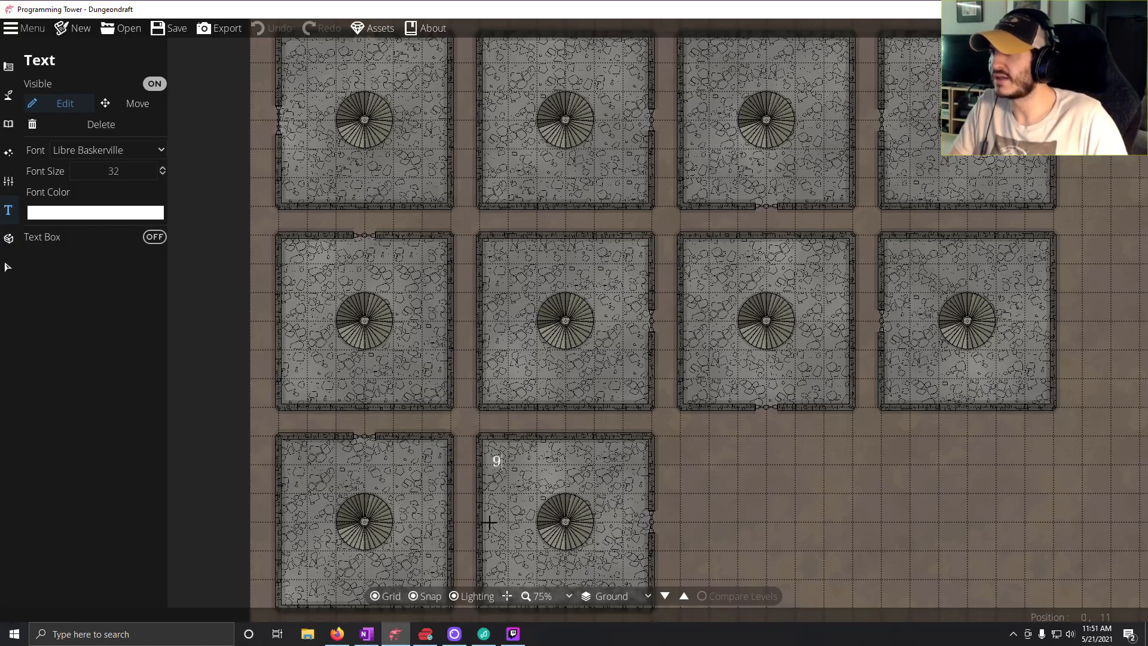
left_click(134, 108)
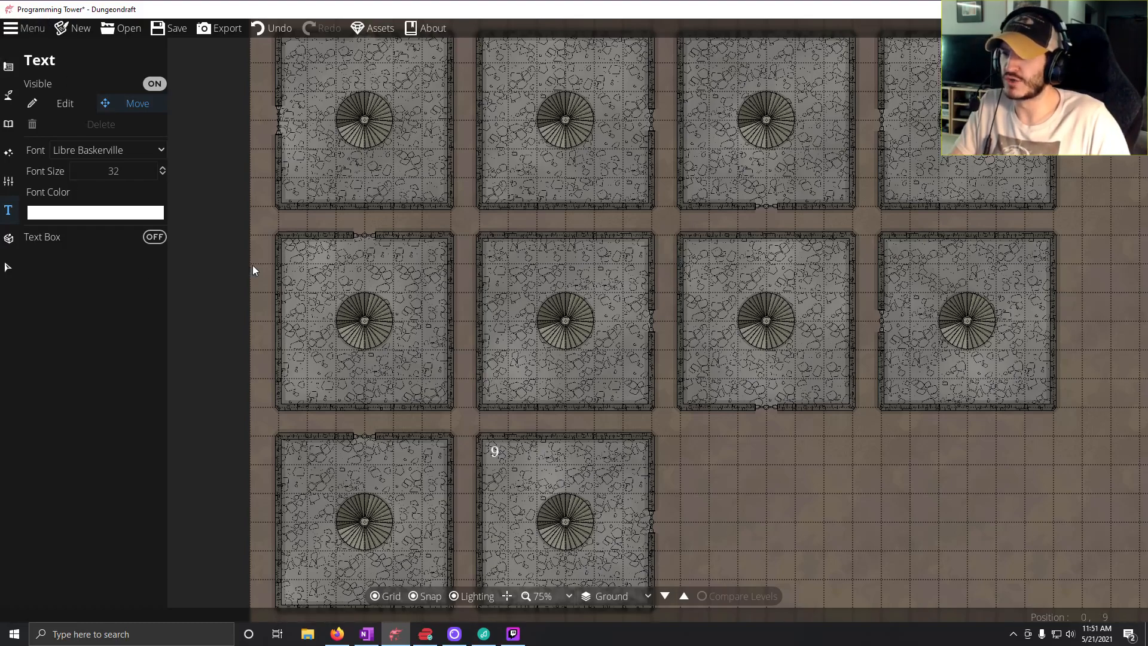
Switch to OneNote to reread the descriptions of Markers 1 through 9, and return to the Dungeondraft map.
left_click(365, 635)
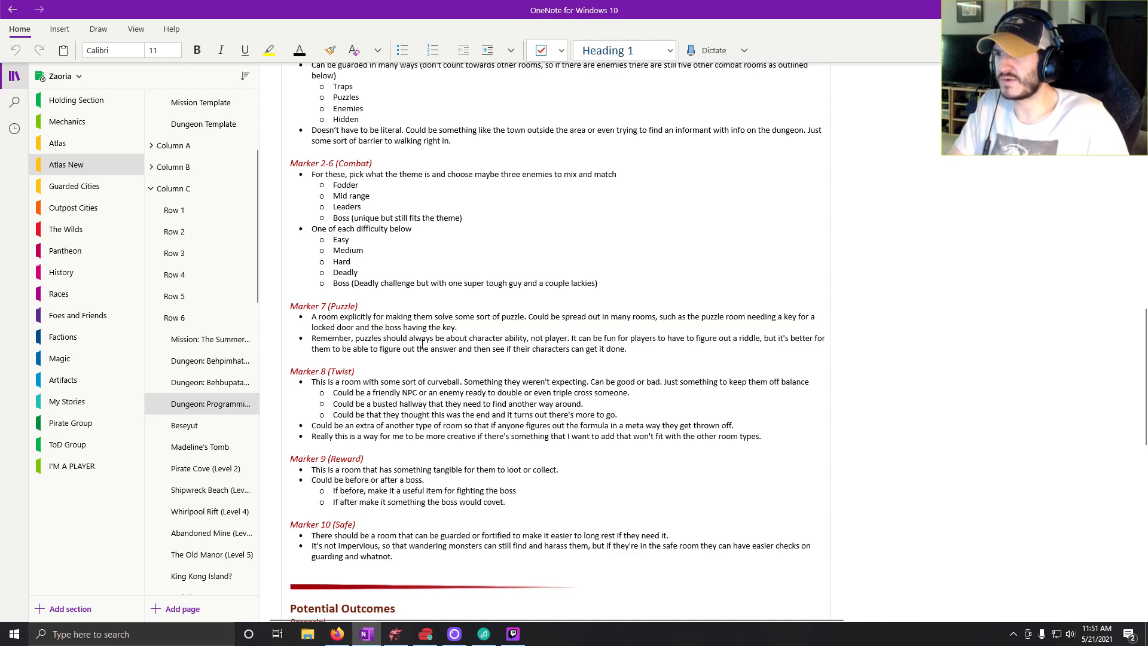
scroll(375, 335, "up", 3)
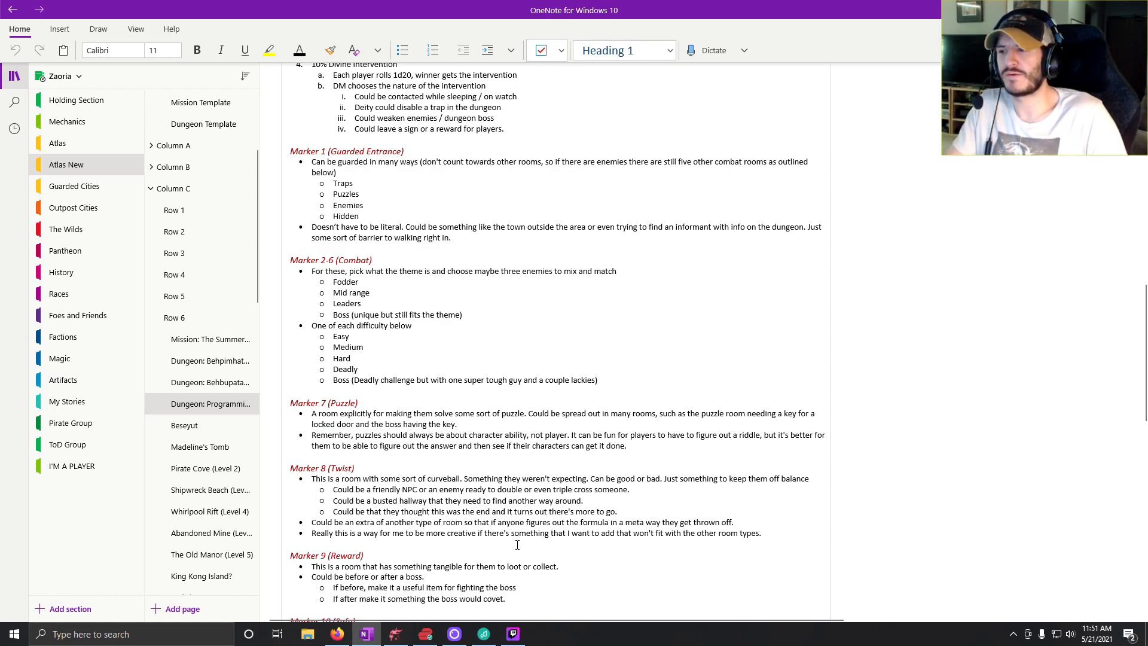
mouse_move(362, 639)
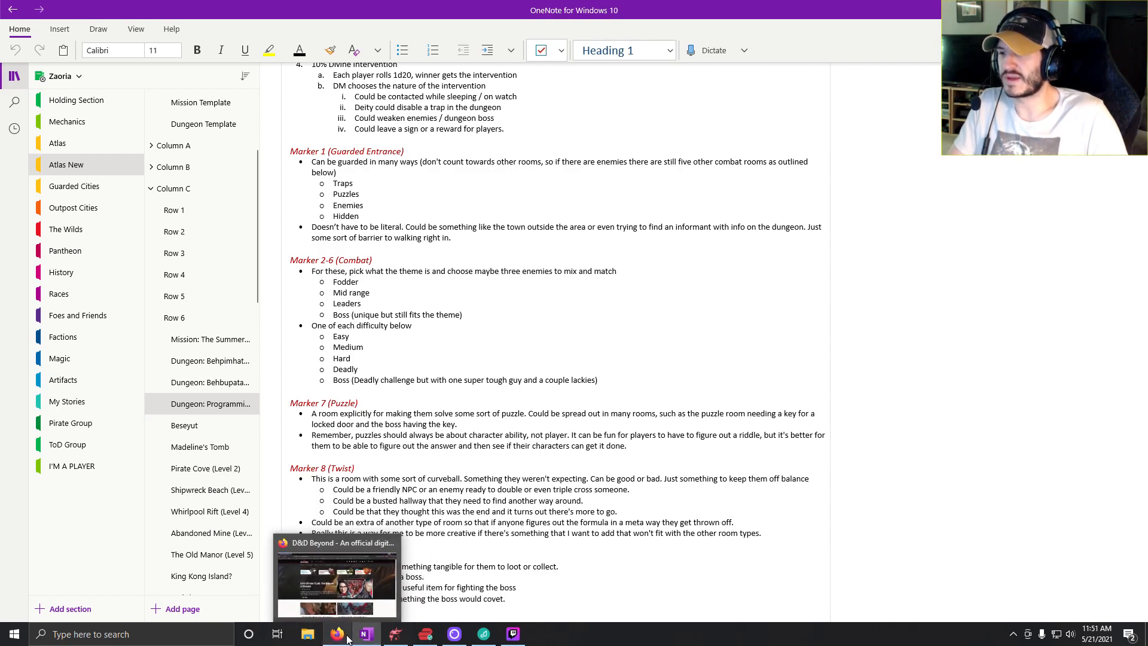
left_click(396, 634)
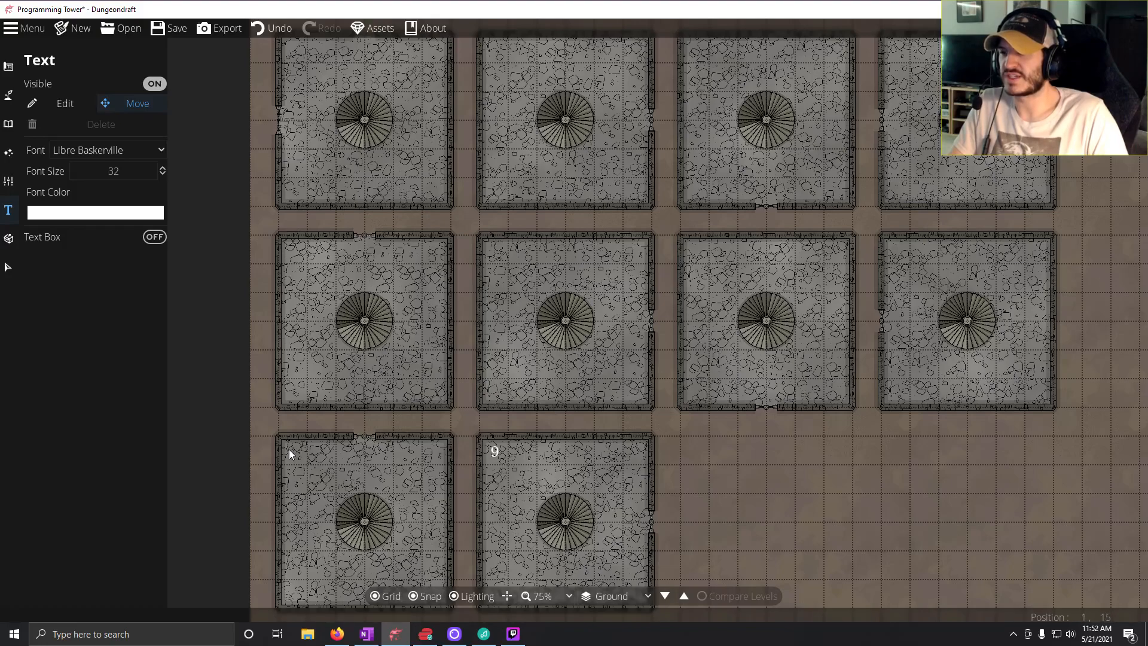
Add the text label 6 to the bottom row's first room and align it in the upper-left corner.
left_click(52, 109)
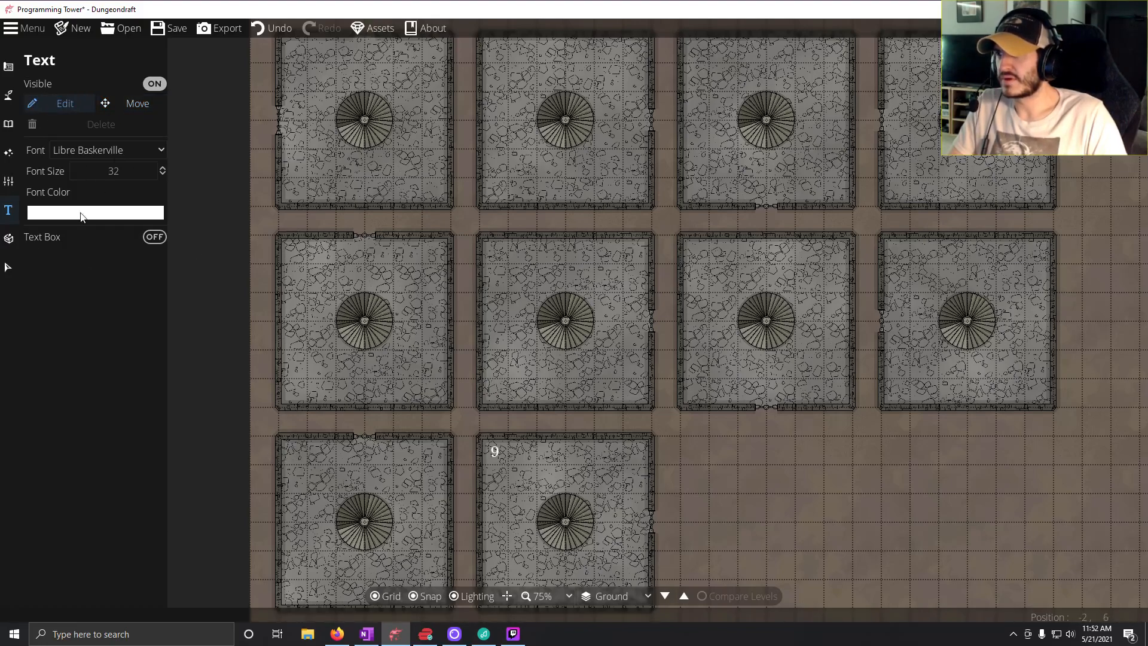
left_click(286, 451)
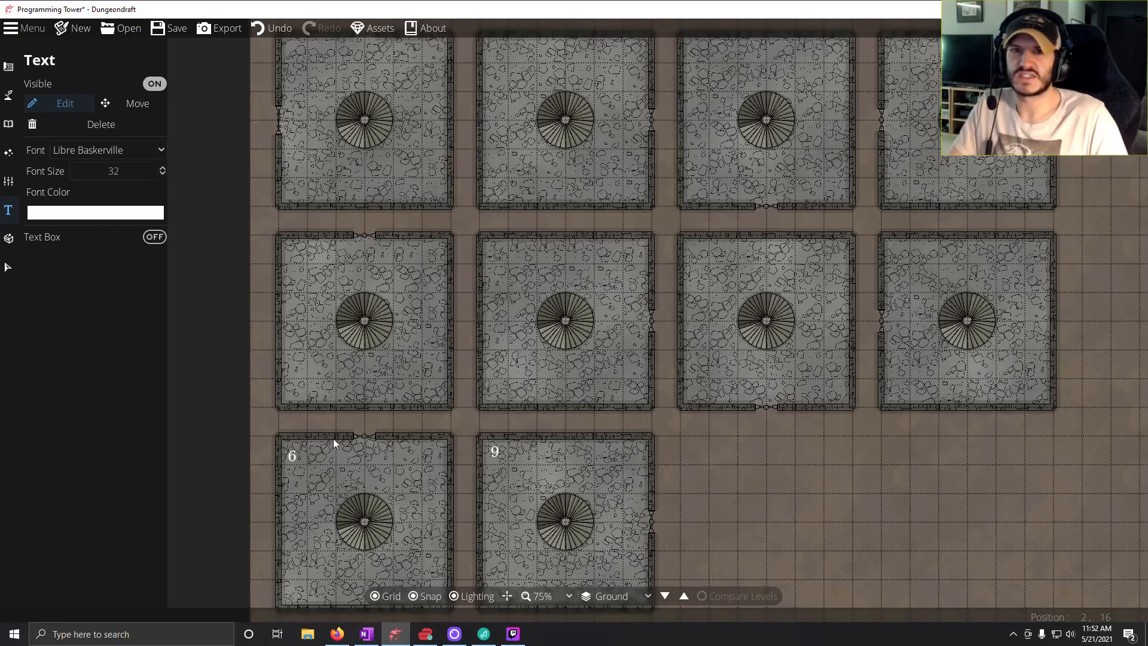
left_click(131, 109)
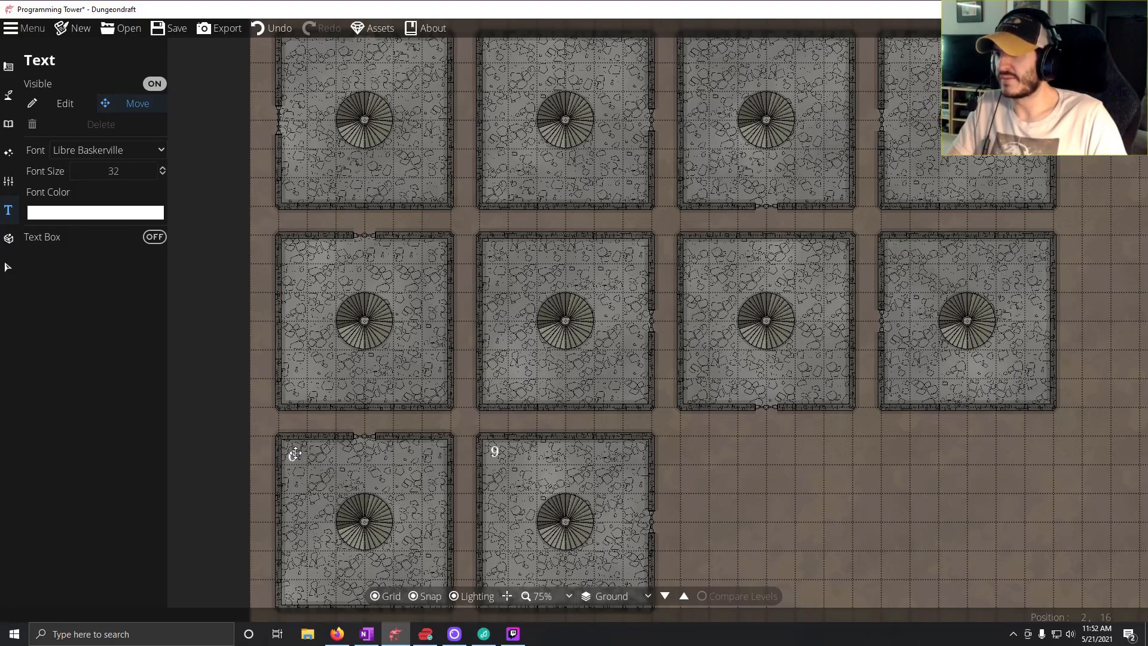
left_click_drag(294, 453, 295, 450)
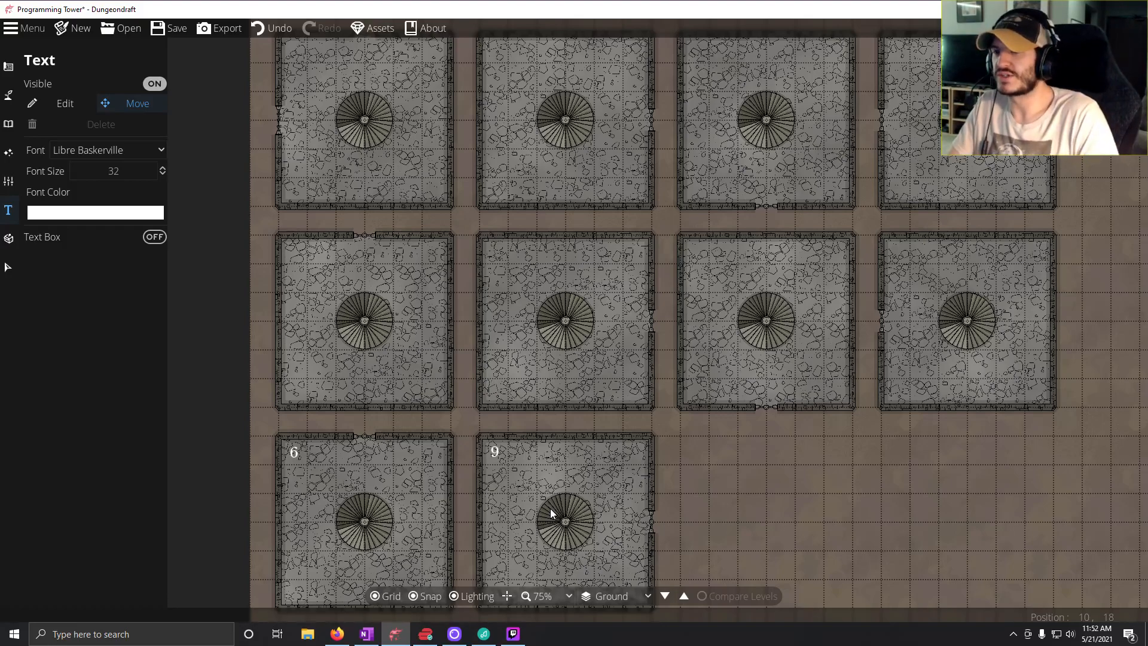
Label the top row's first room 1 and its second room 4, aligning each number in the room's upper-left corner.
left_click_drag(550, 508, 508, 575)
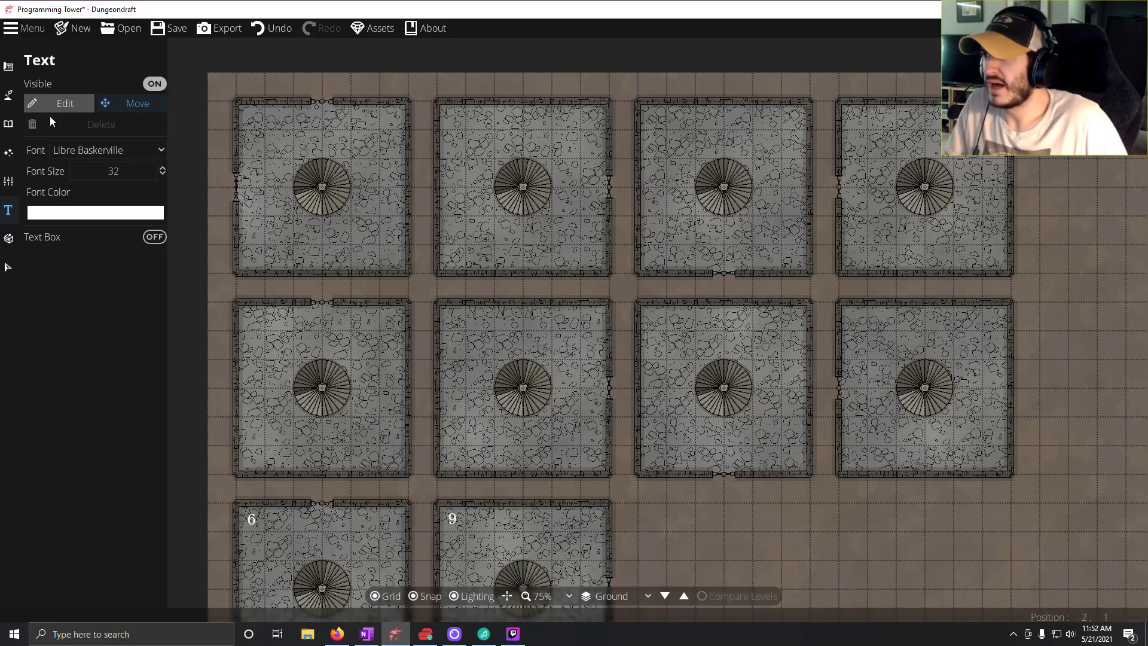
left_click(244, 110)
type("1")
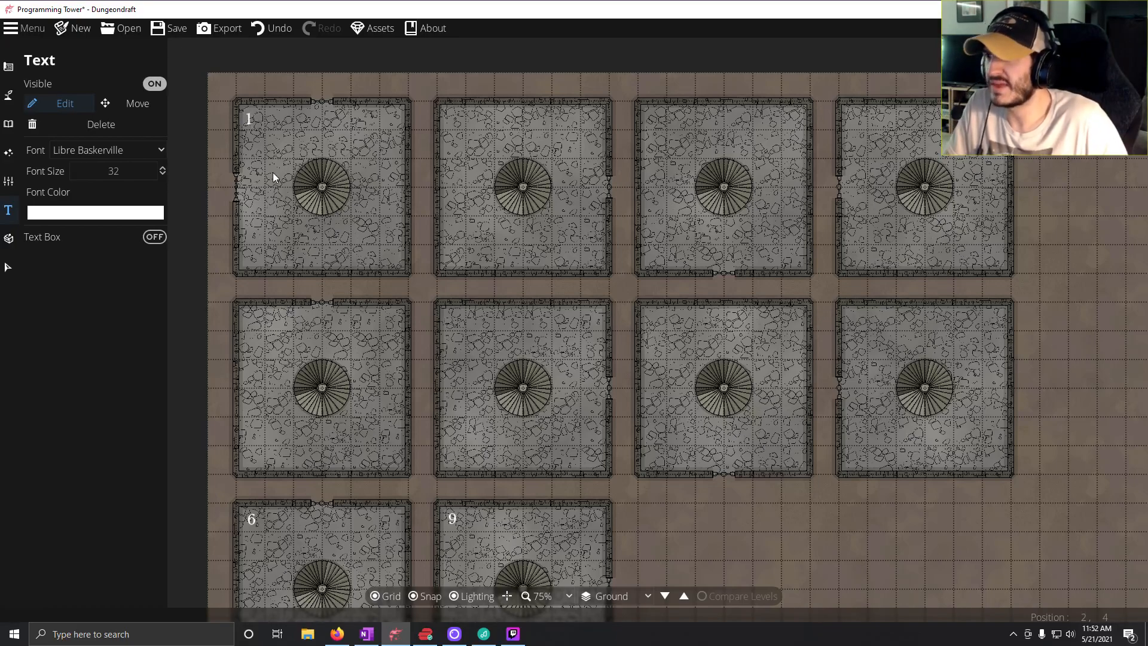
left_click(112, 103)
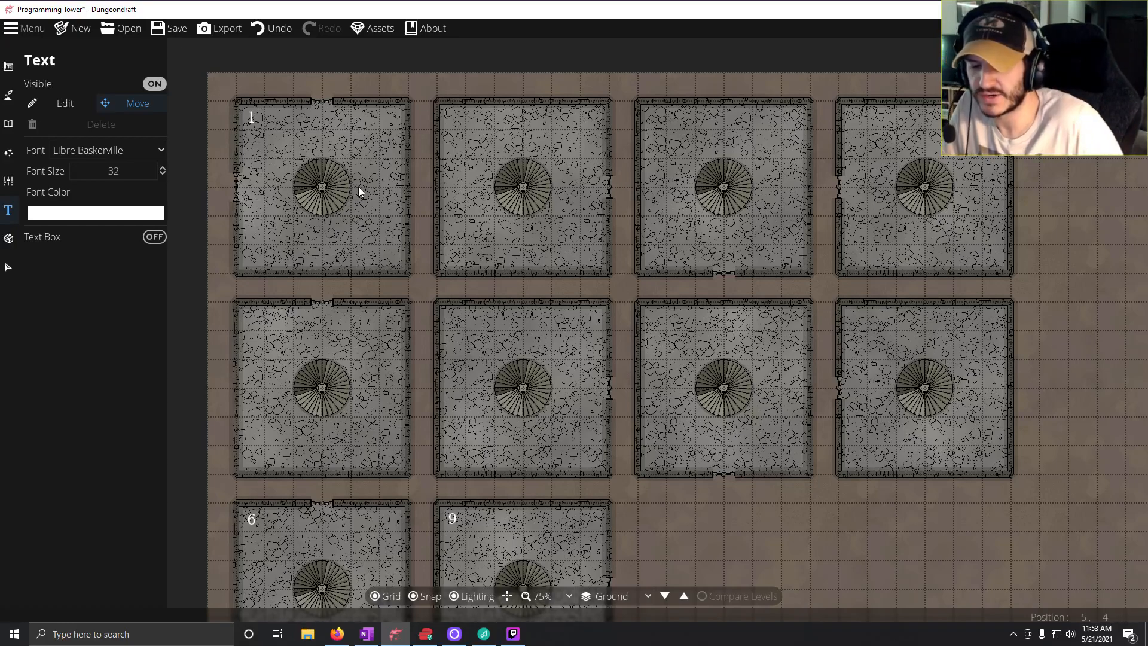
left_click(63, 106)
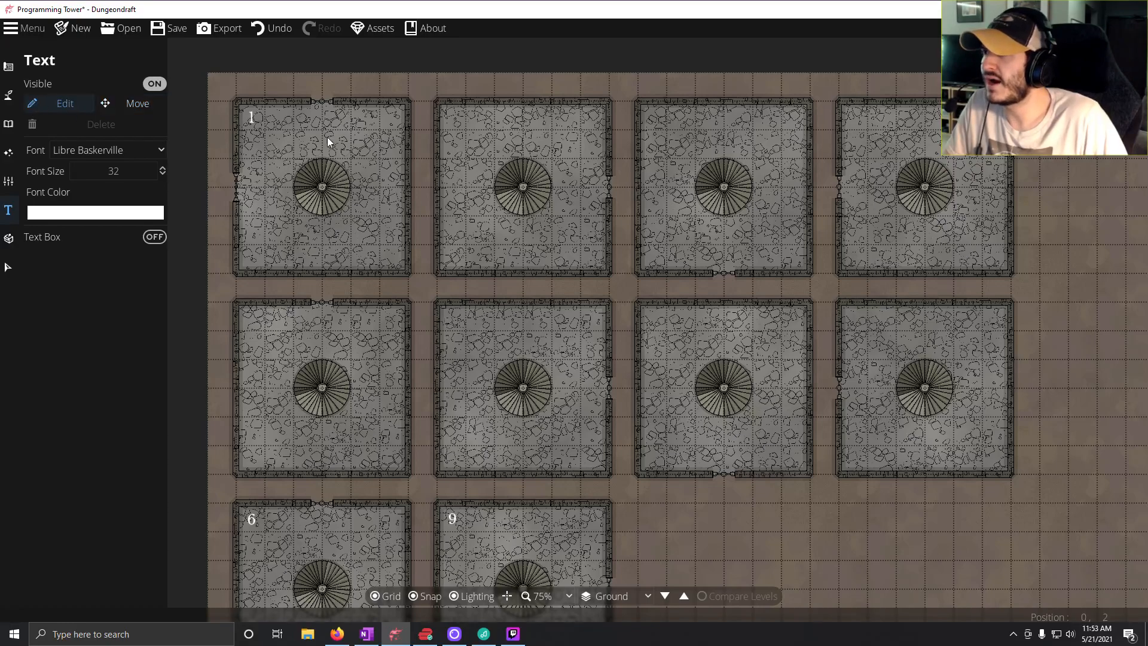
left_click(445, 112)
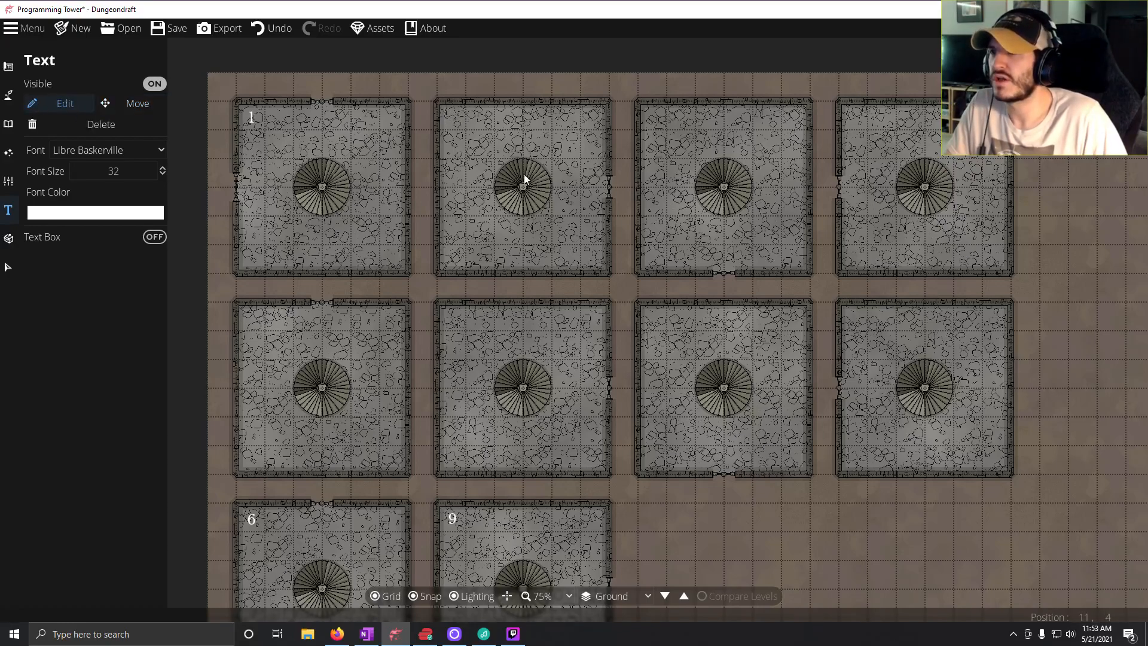
type("4")
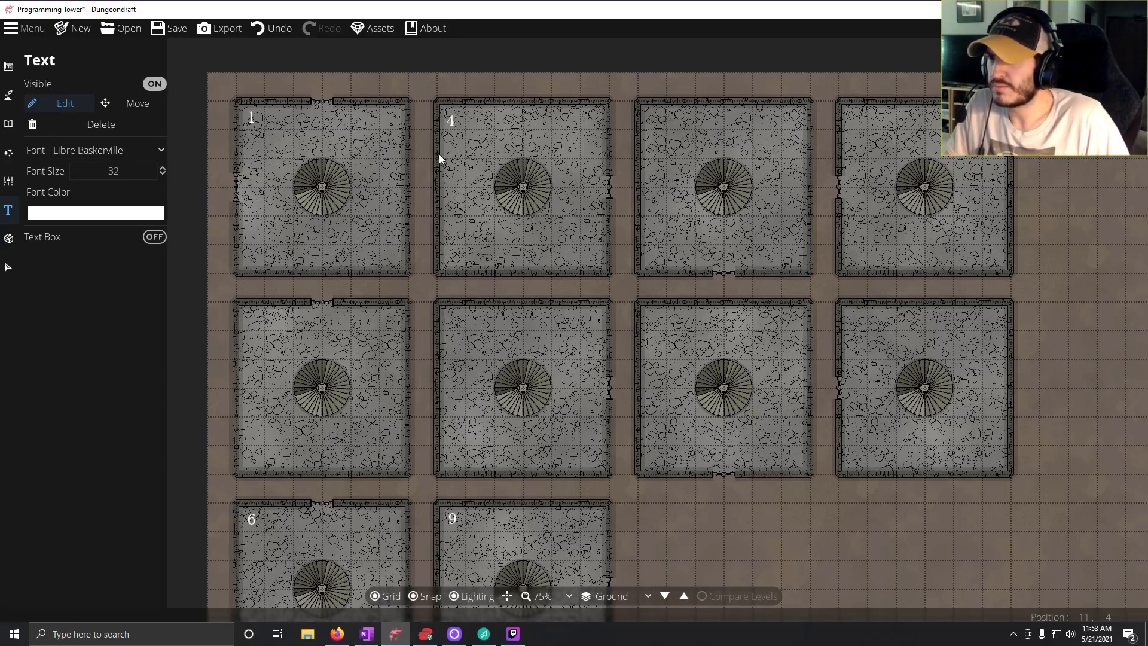
left_click(127, 103)
left_click_drag(453, 118, 455, 111)
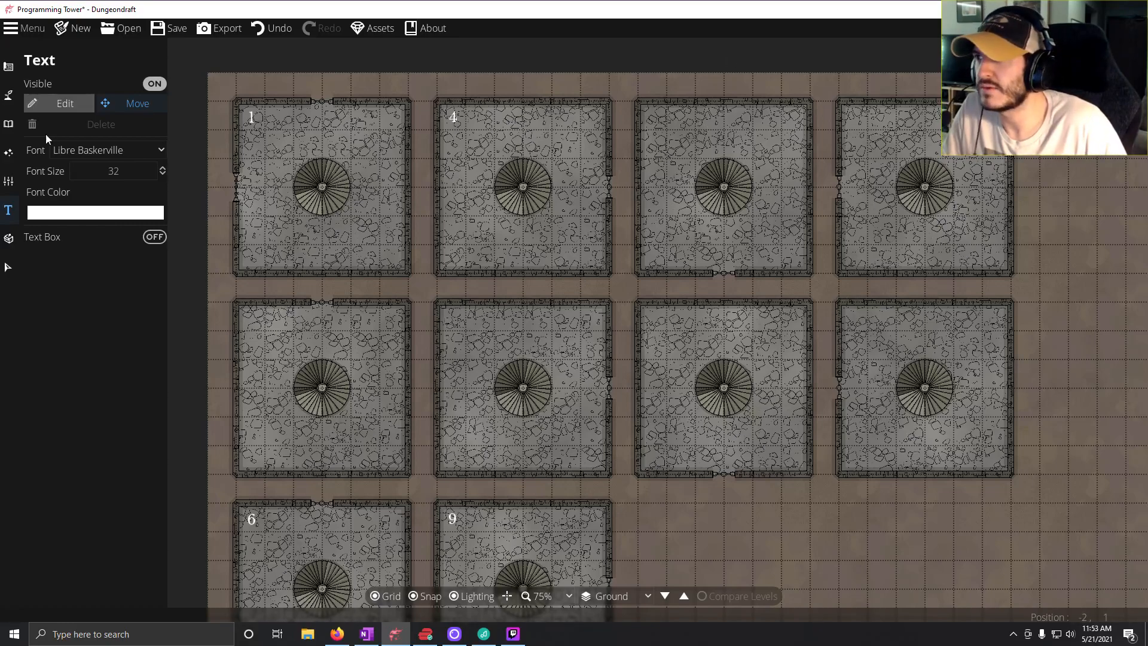
Label the top row's third room 10 and its fourth room 7, each in the room's upper-left corner.
left_click(59, 103)
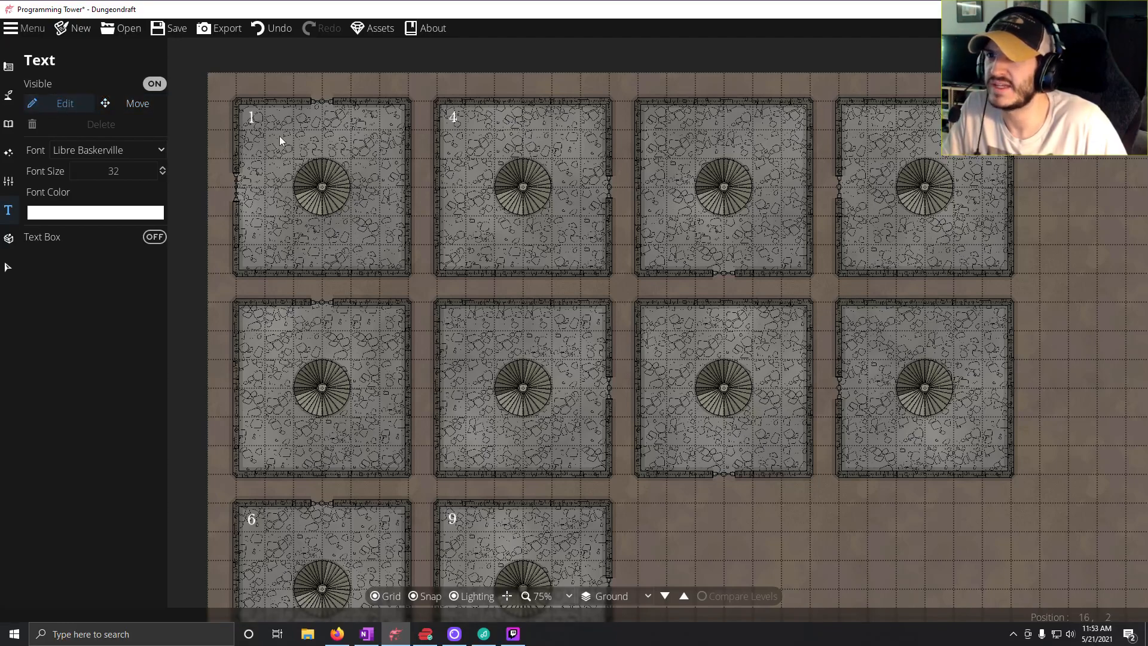
left_click(647, 108)
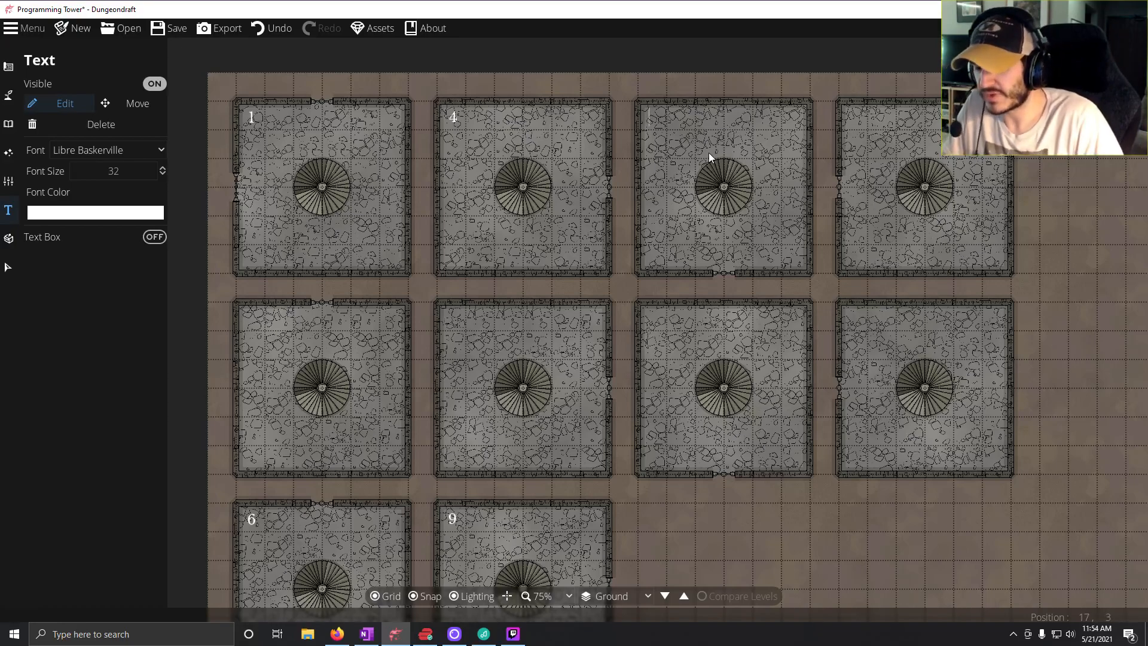
type("10")
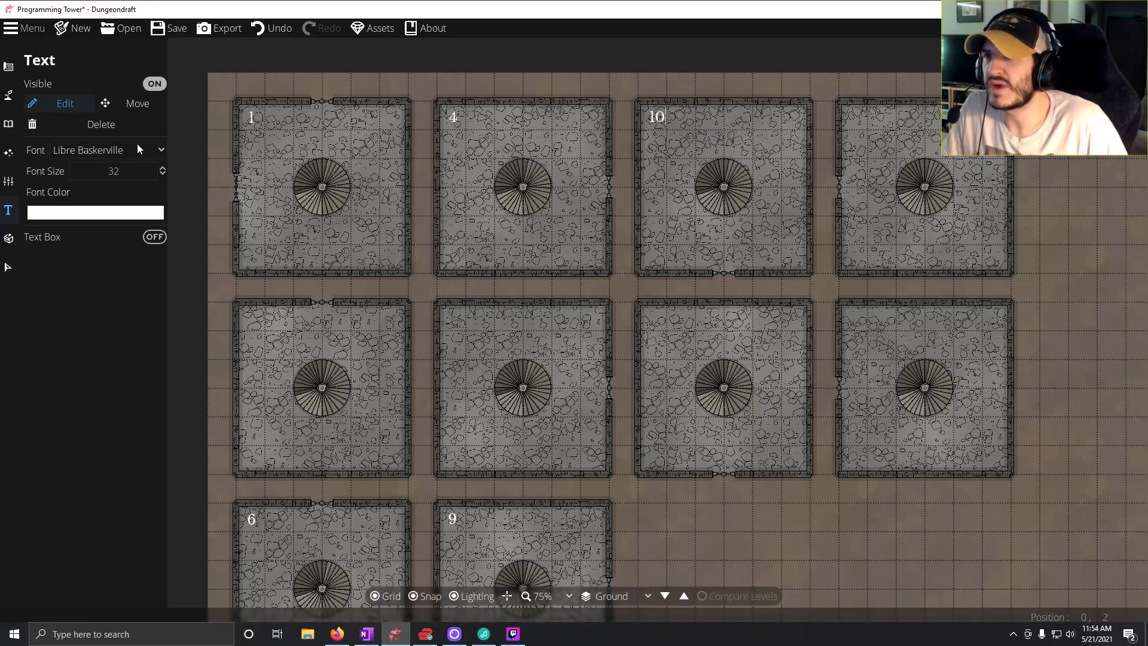
left_click(136, 105)
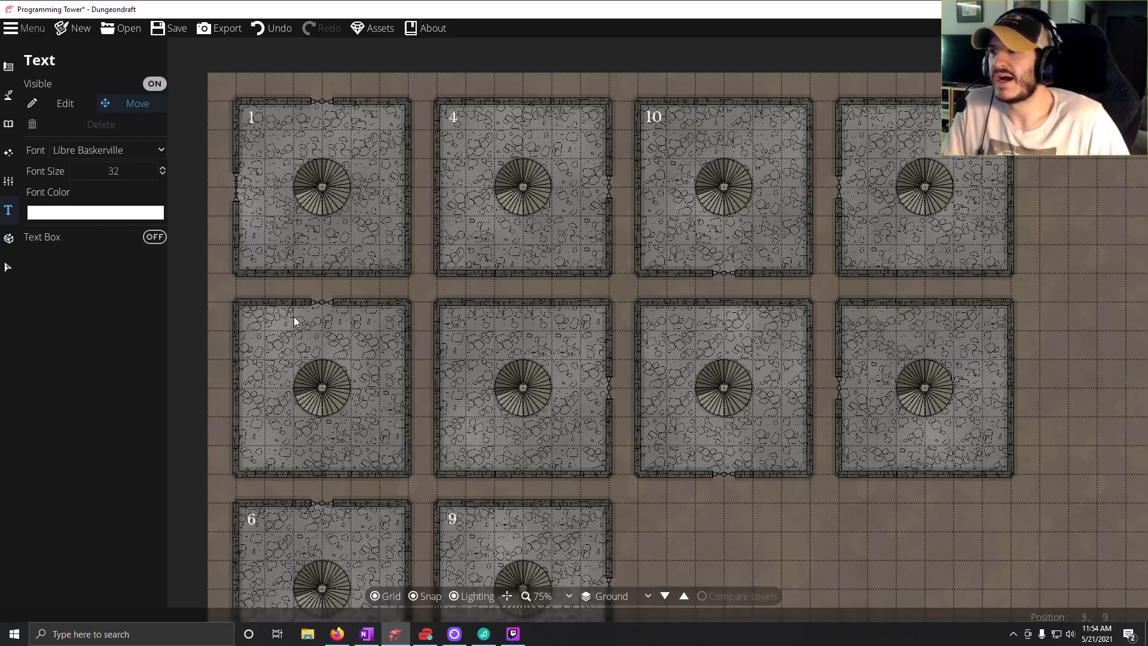
left_click(37, 107)
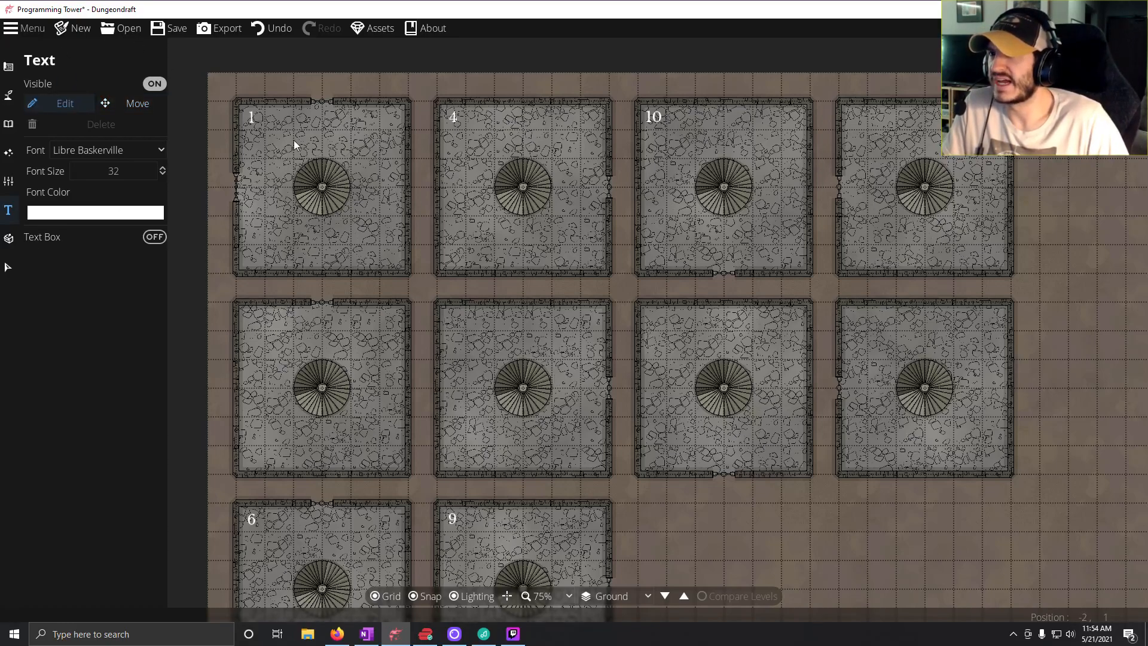
left_click(849, 109)
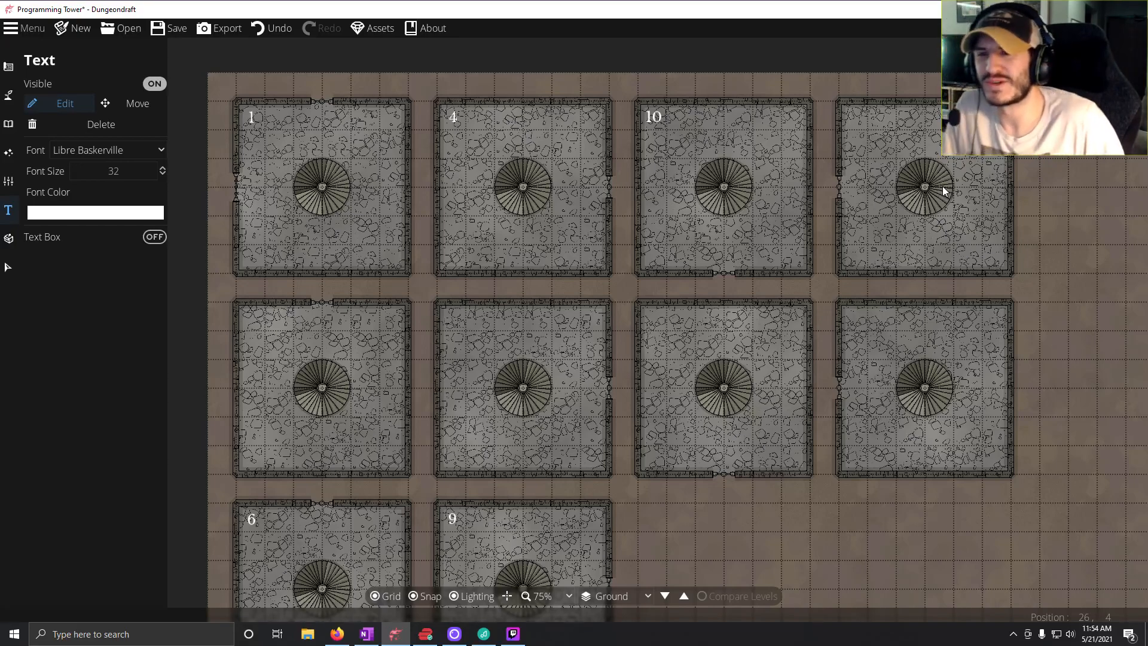
type("7")
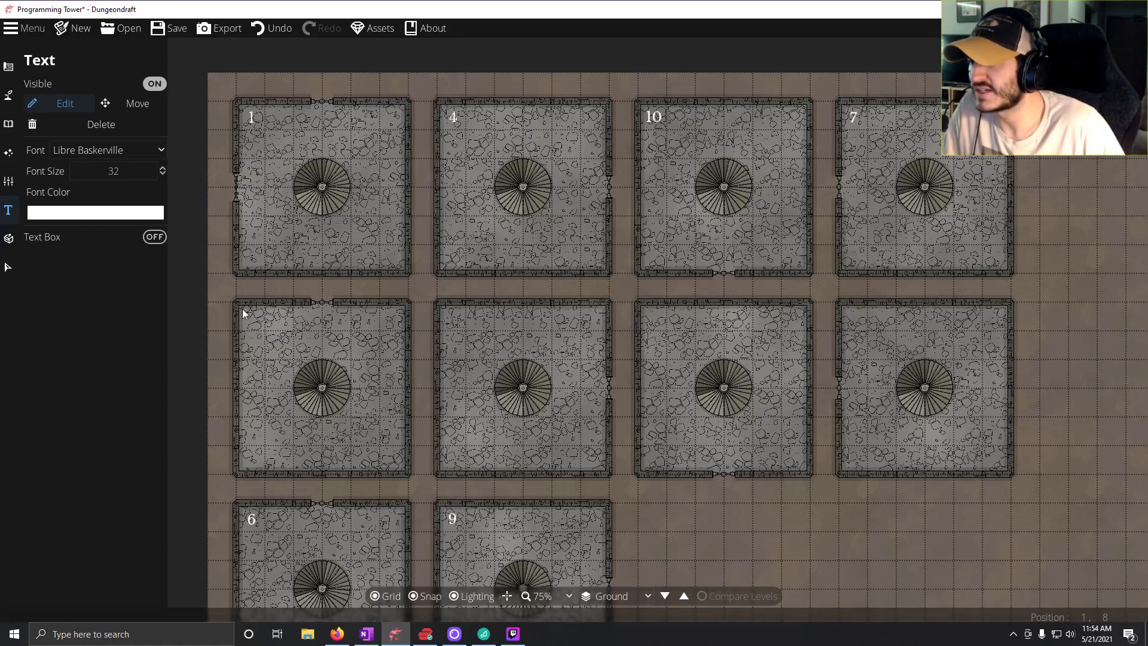
Label the middle row's first room 5, and align the 5 and 7 labels in their rooms' upper-left corners.
type("5")
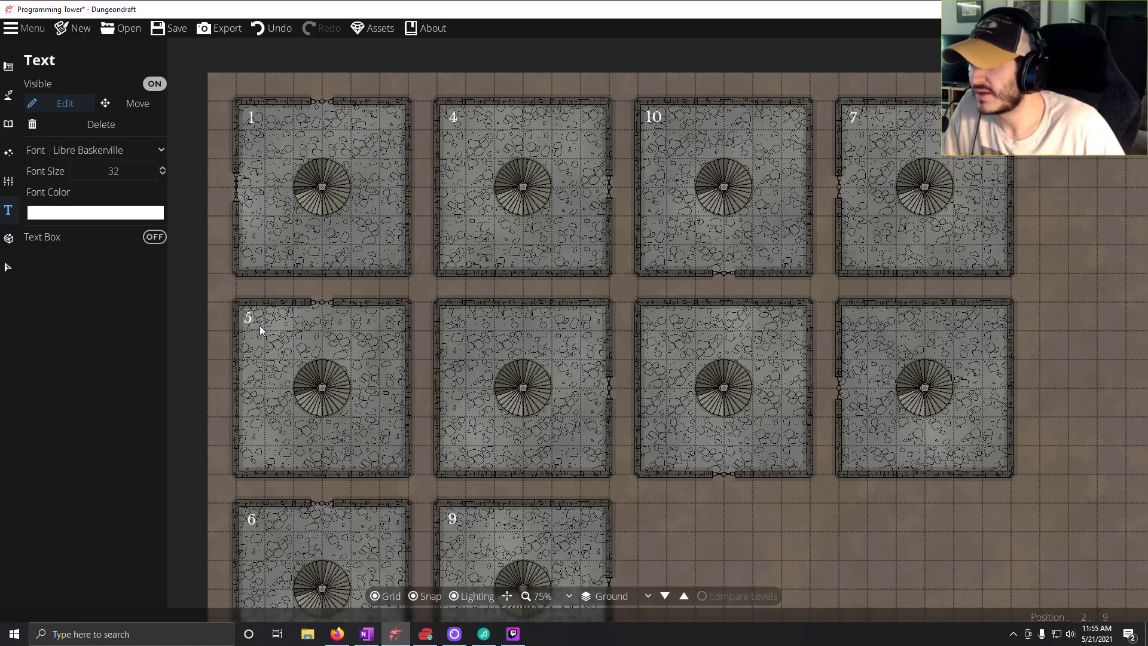
left_click(129, 110)
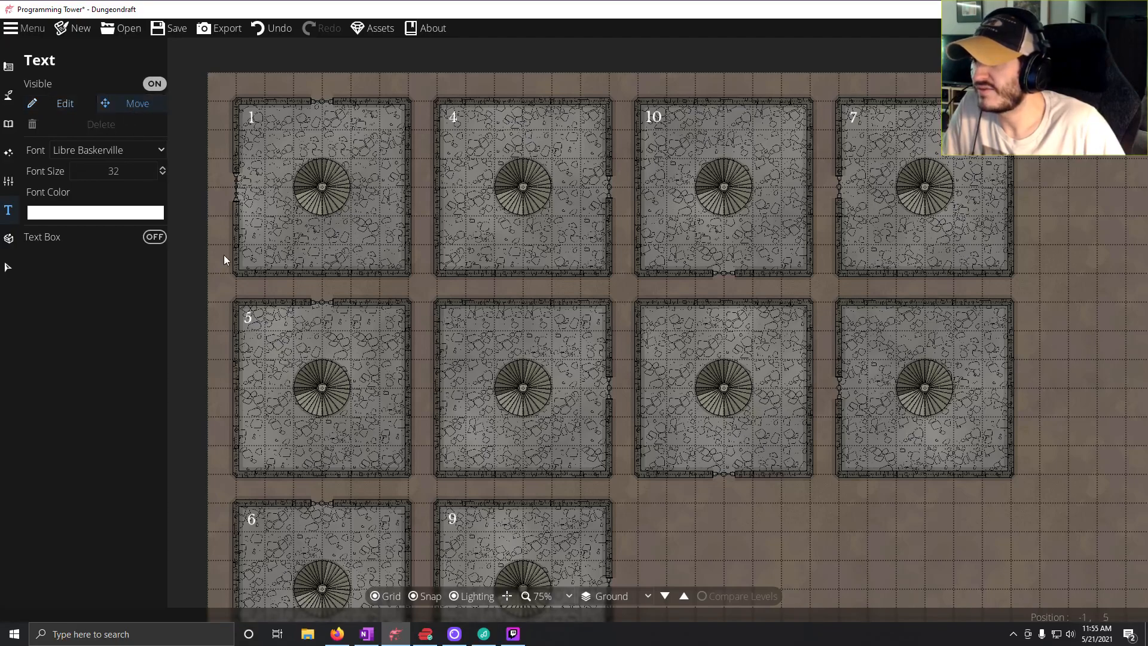
left_click(250, 320)
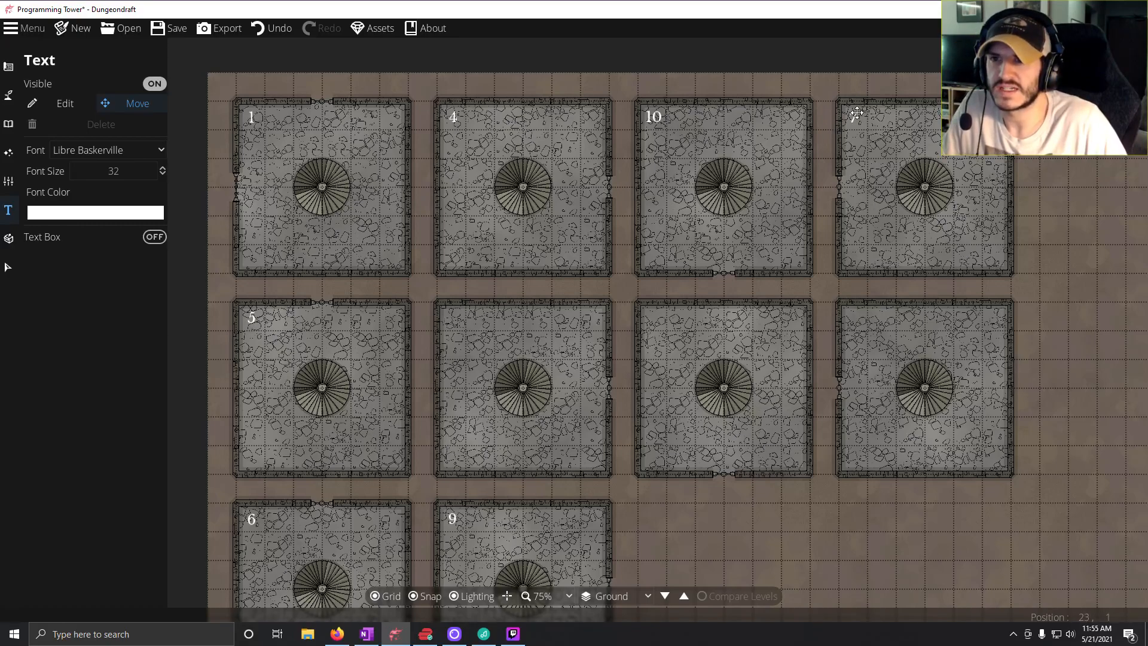
left_click_drag(856, 114, 857, 114)
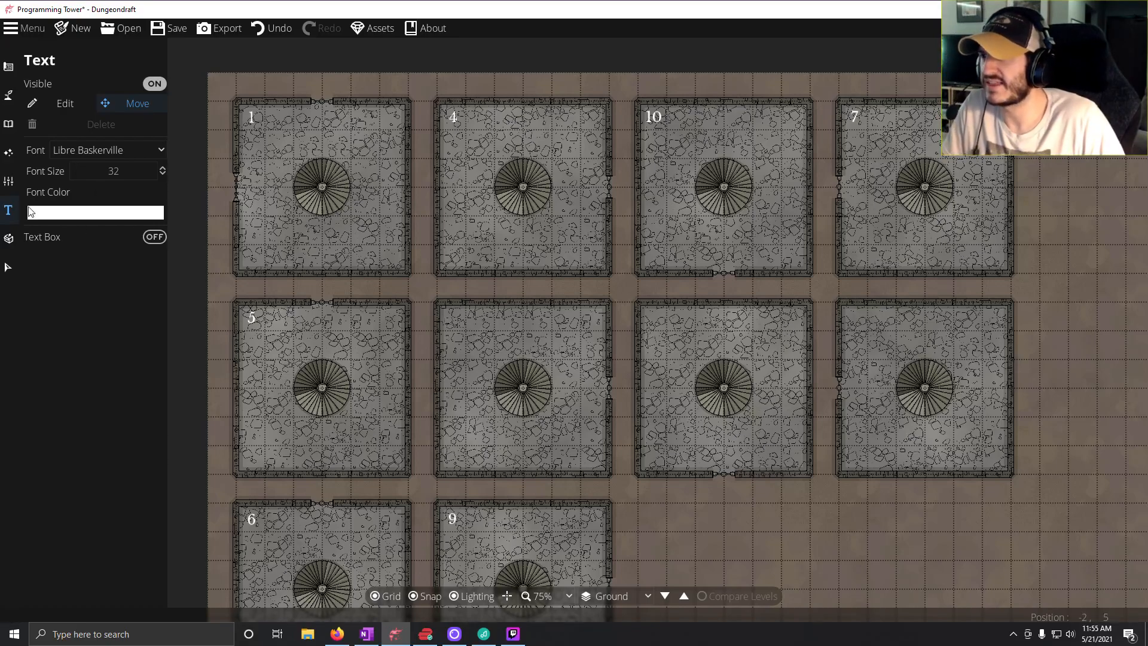
Add the text label 3 to the middle row's second room and align it in the upper-left corner.
left_click(38, 106)
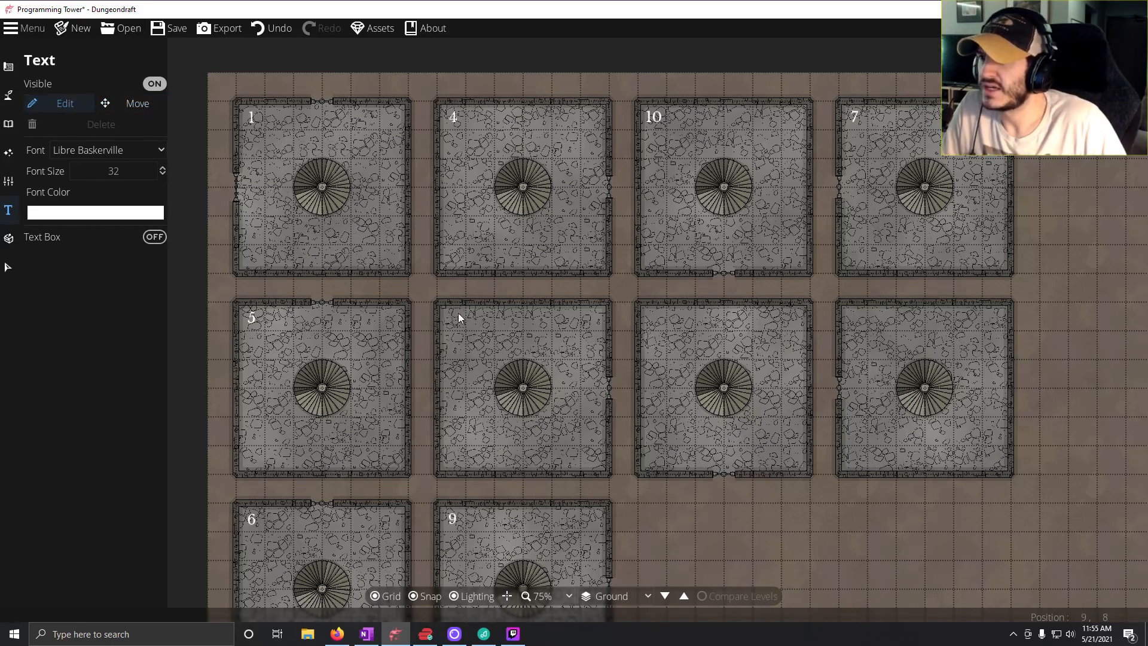
left_click(447, 311)
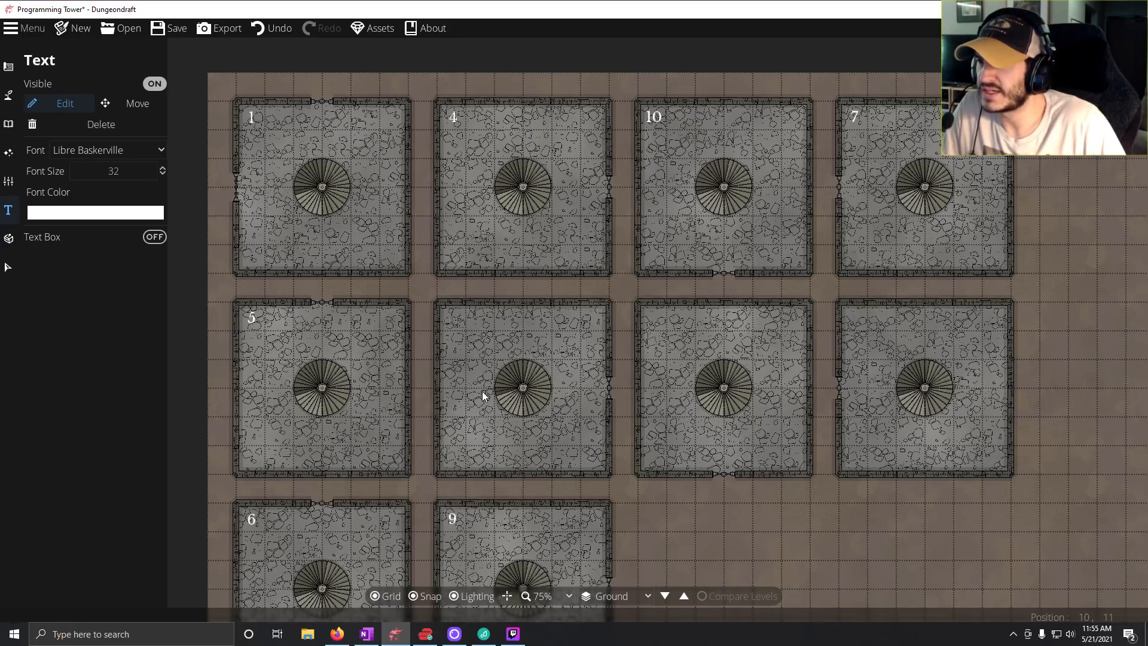
type("3")
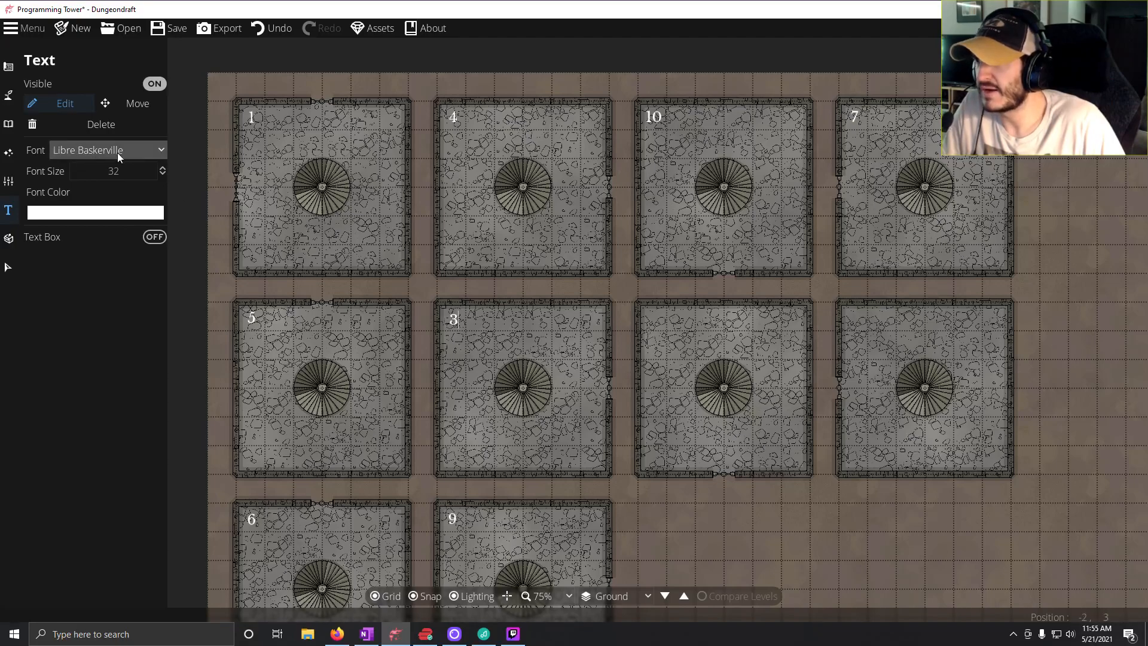
left_click(121, 103)
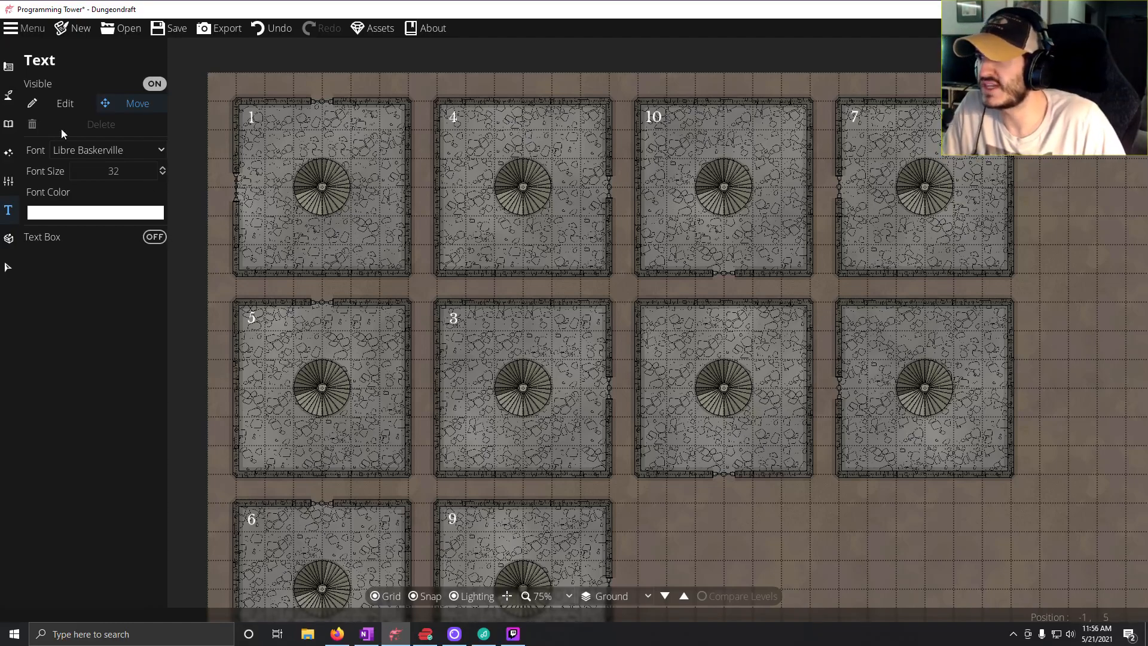
Add the text label 8 to the middle row's third room and align it in the upper-left corner.
left_click(60, 103)
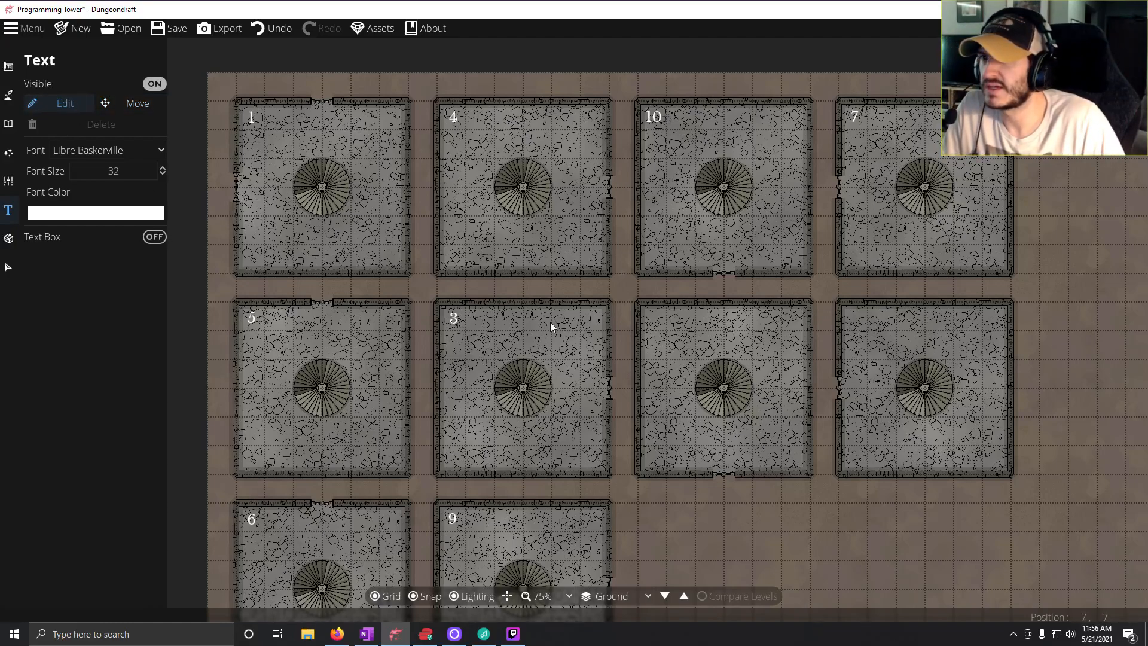
left_click(646, 317)
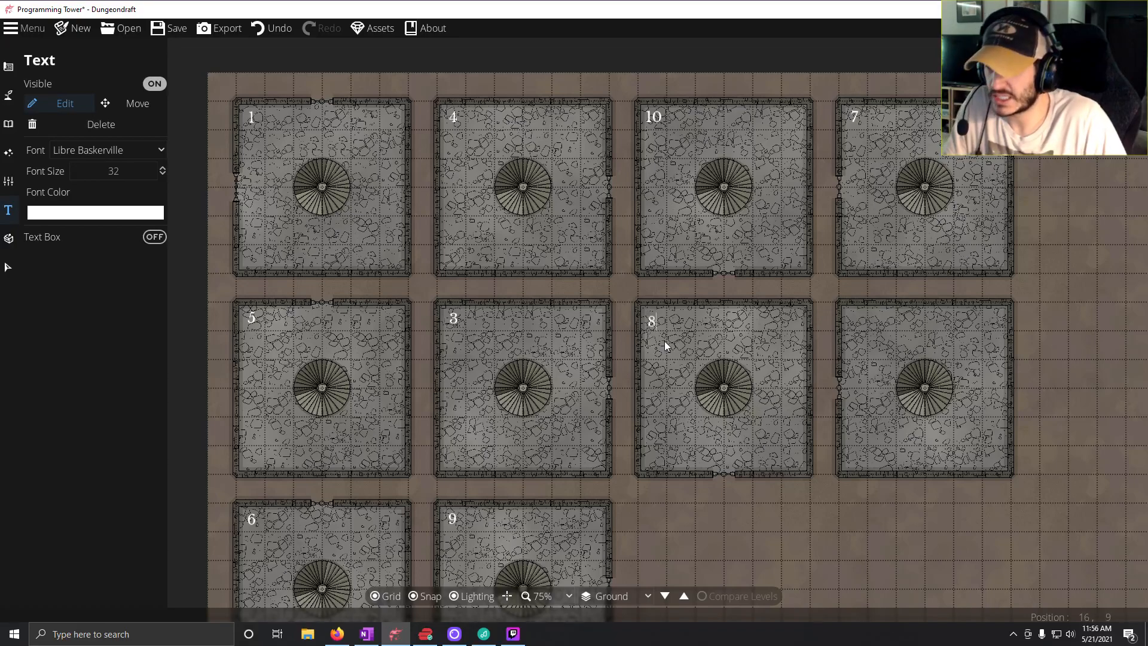
left_click(130, 107)
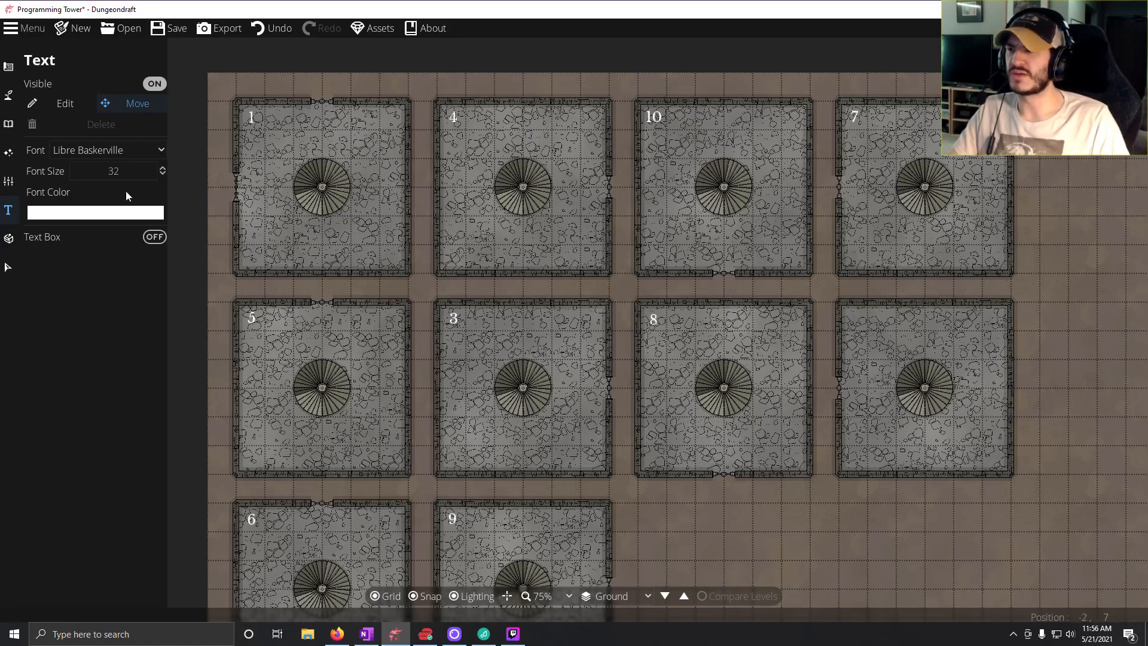
Add the text label 2 to the middle row's fourth room and align it in the upper-left corner.
left_click(47, 103)
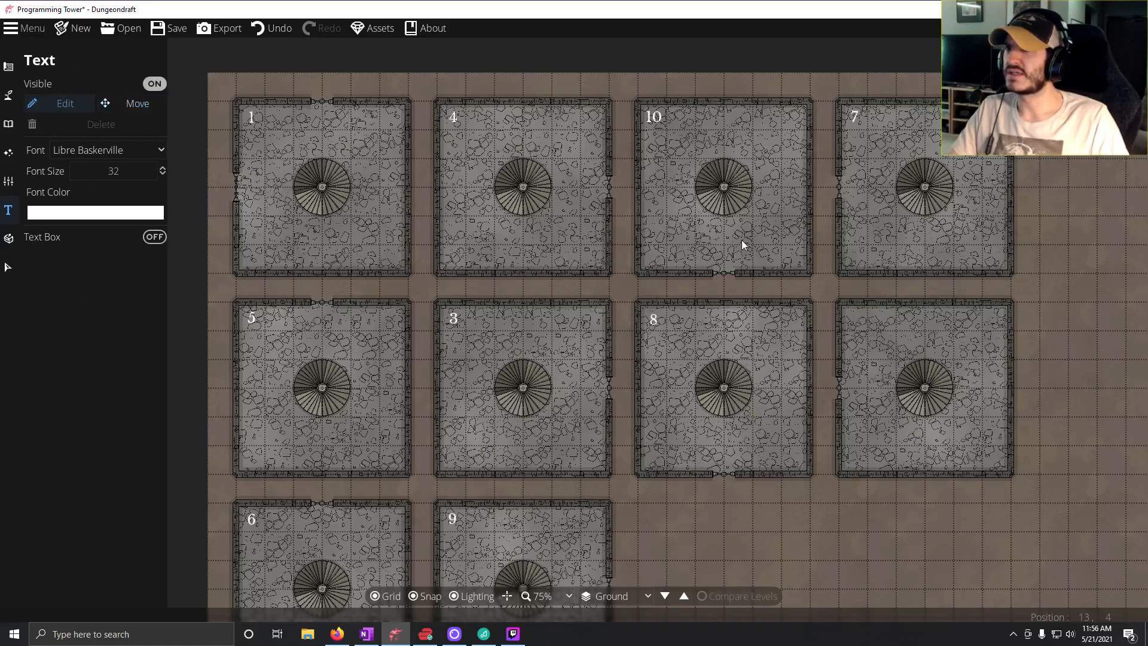
left_click(850, 317)
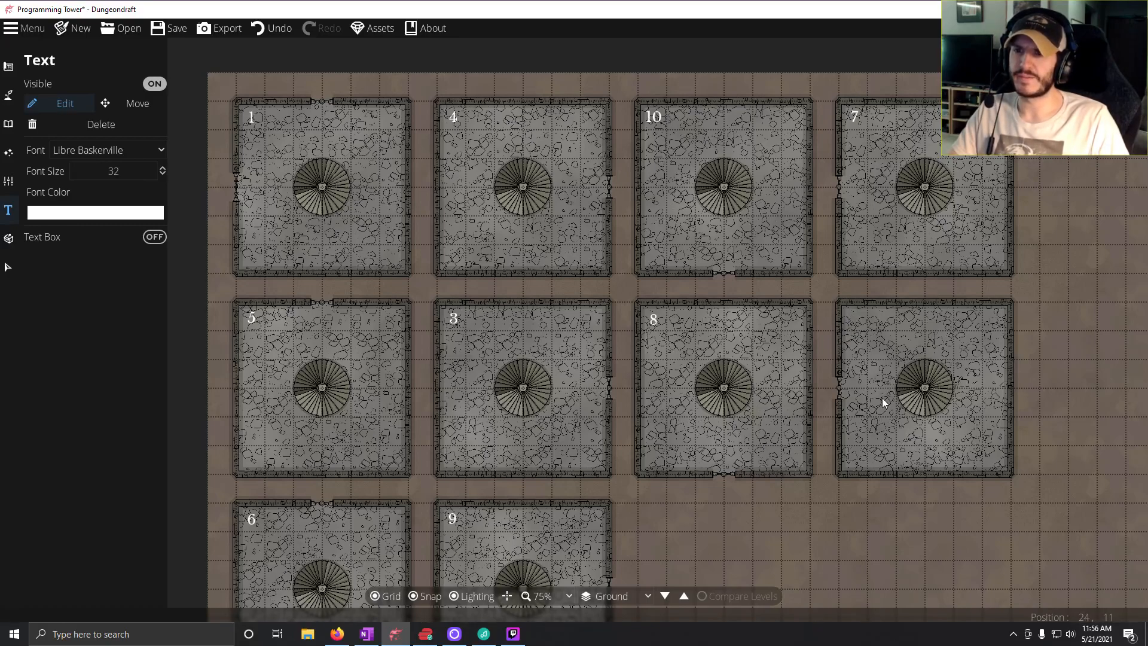
type("2")
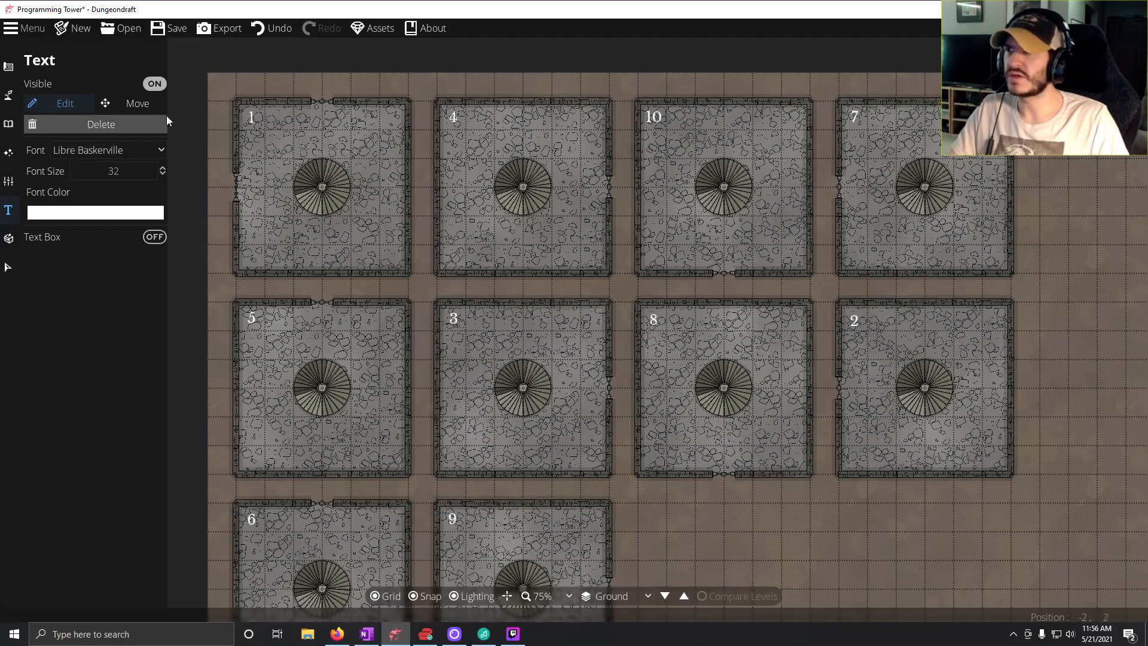
left_click(149, 104)
mouse_move(855, 323)
left_mouse_down()
mouse_move(847, 371)
mouse_move(854, 317)
left_mouse_up()
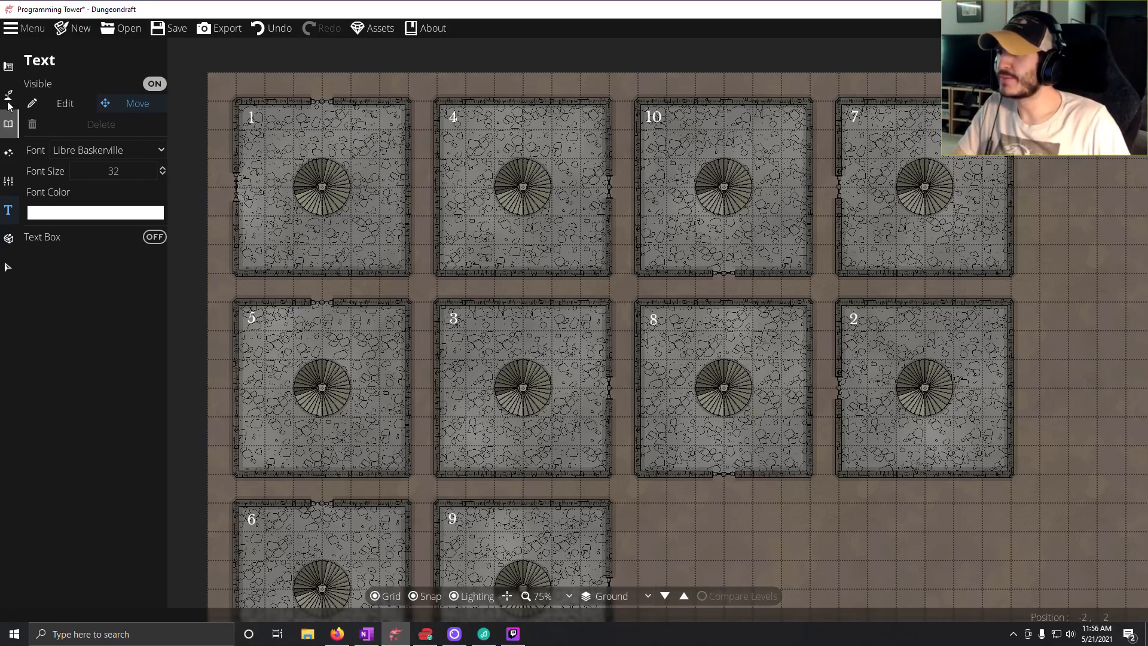
Switch to the dungeon notes in OneNote and clear the template text under Marker 1 (Guarded Entrance), keeping one empty bullet.
left_click(8, 66)
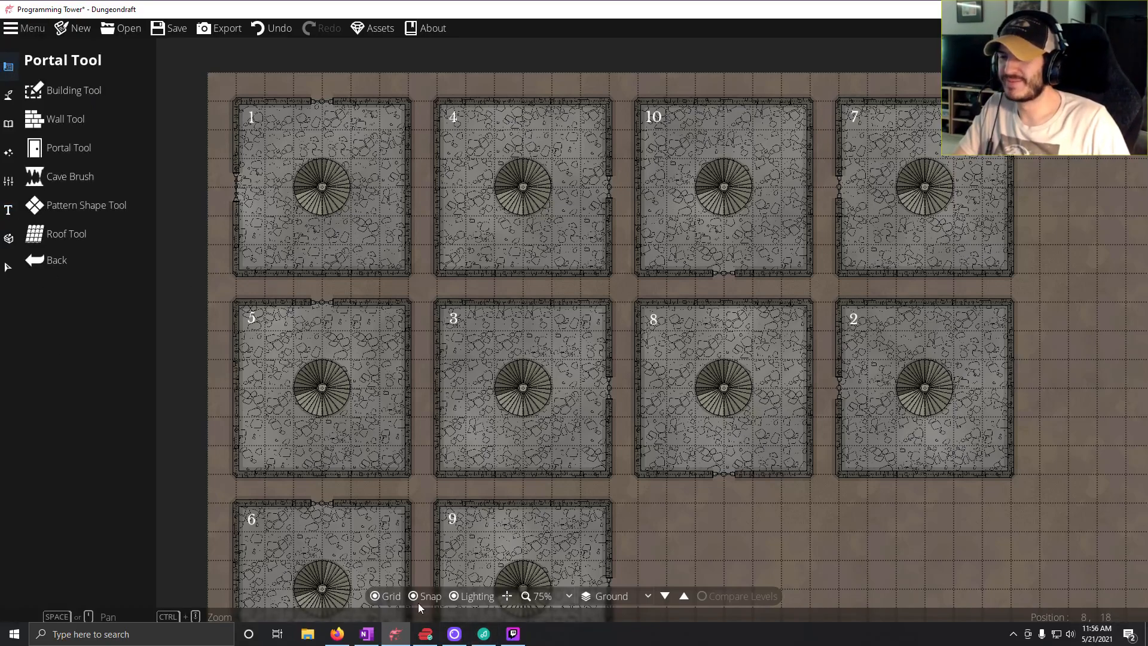
mouse_move(365, 635)
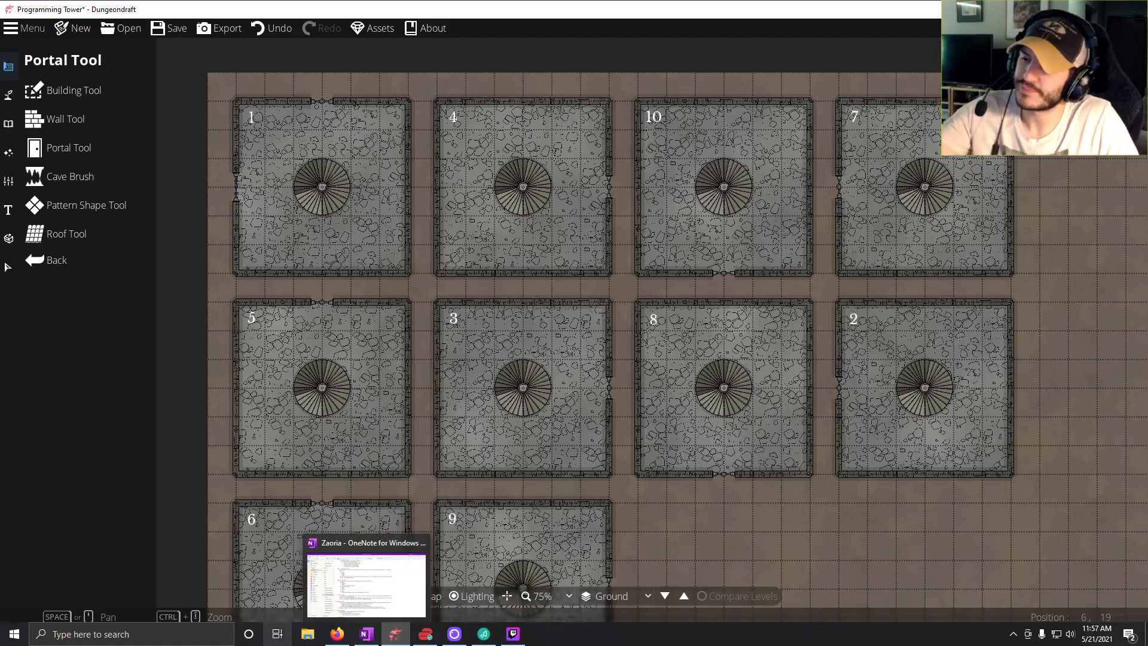
left_click(365, 635)
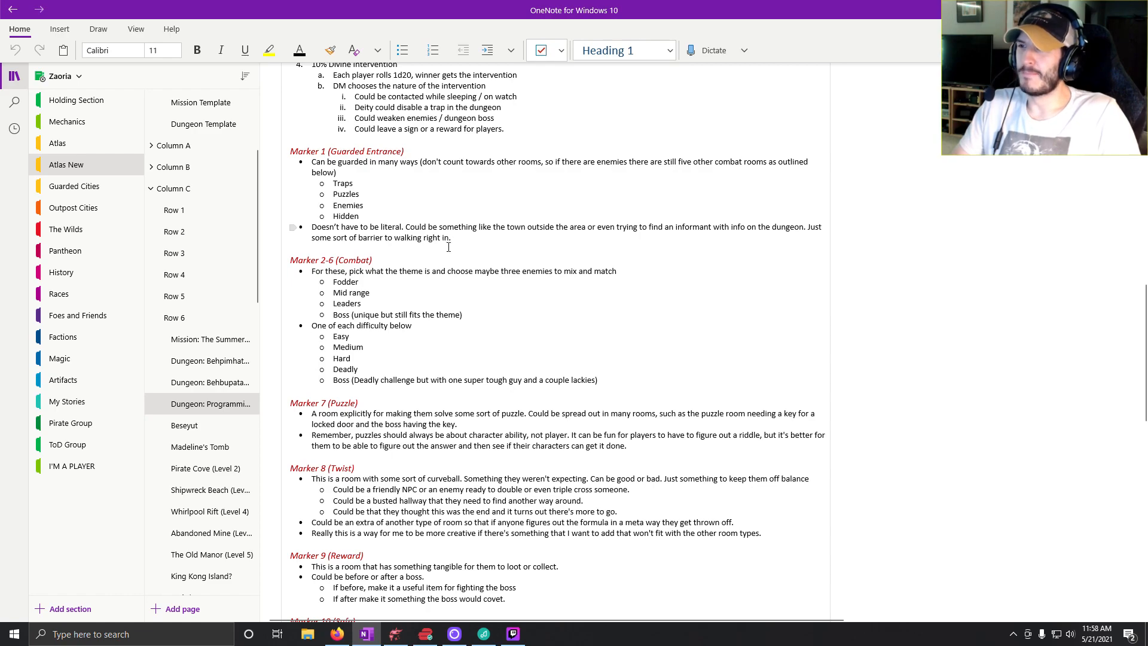
mouse_move(454, 242)
left_mouse_down()
mouse_move(359, 221)
mouse_move(335, 176)
mouse_move(308, 166)
left_mouse_up()
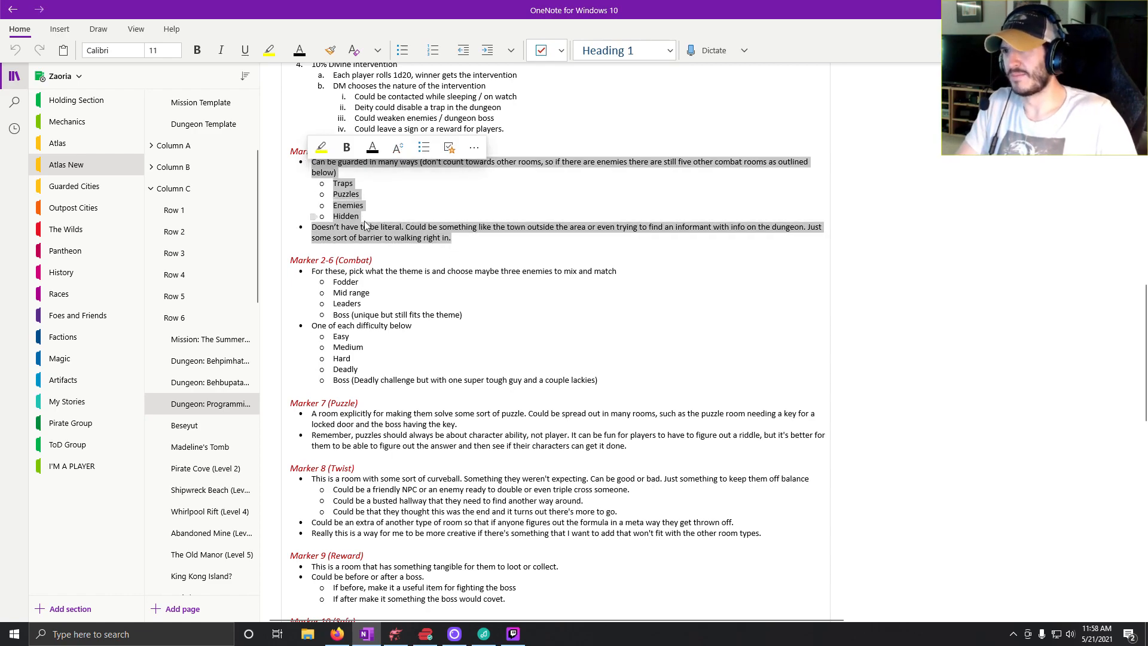
mouse_move(466, 244)
left_mouse_down()
mouse_move(359, 211)
mouse_move(317, 163)
left_mouse_up()
type("C")
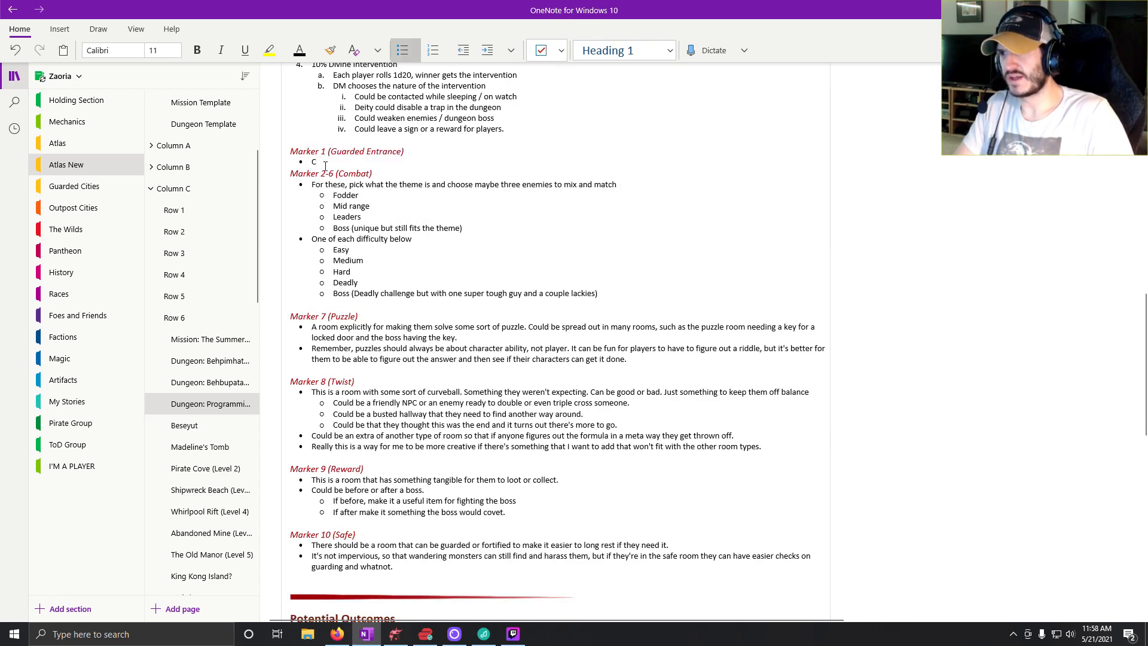
key("BackSpace")
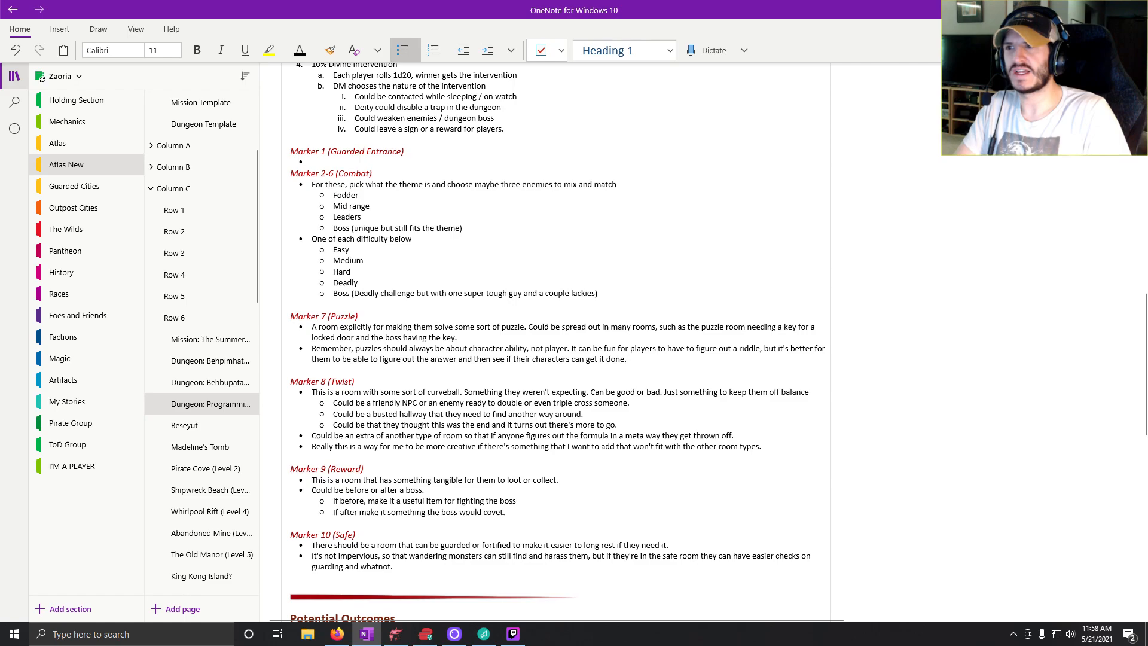
Start the Marker 1 bullet with "The door to the building is locked (DC 12".
type("The")
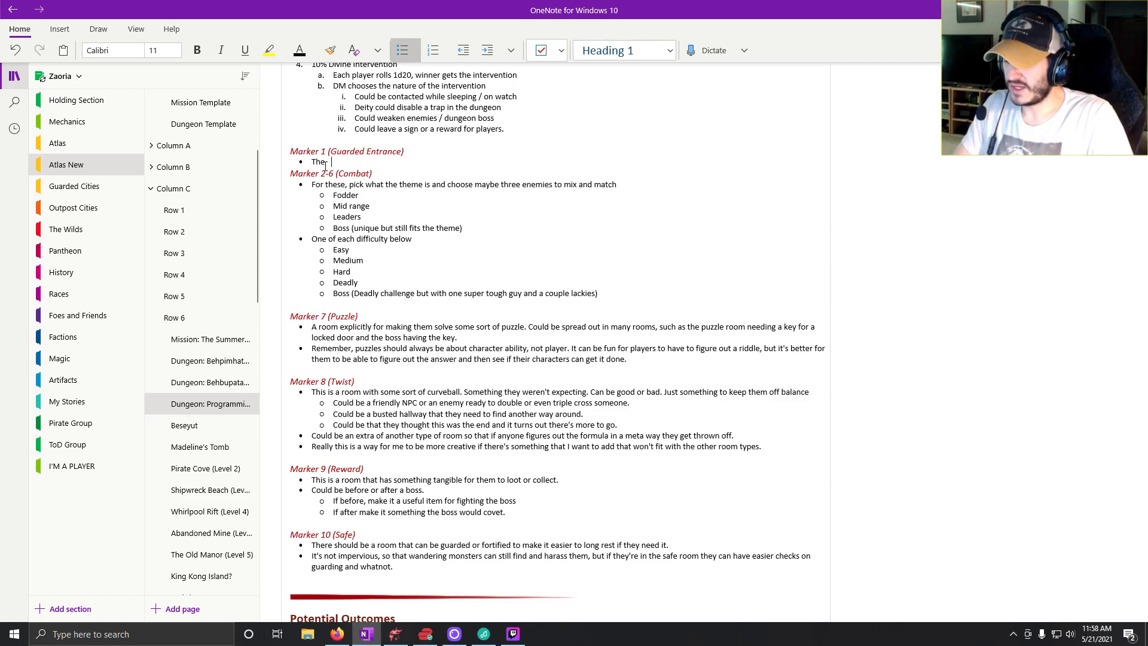
type(" door to the buildi")
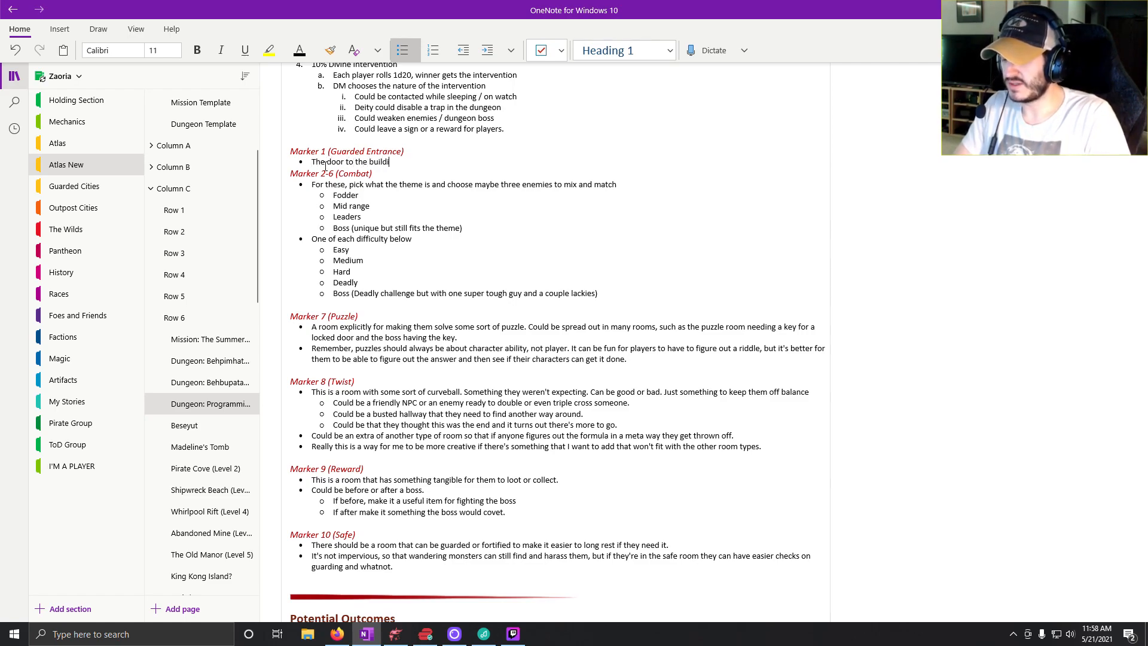
type("ng is locked")
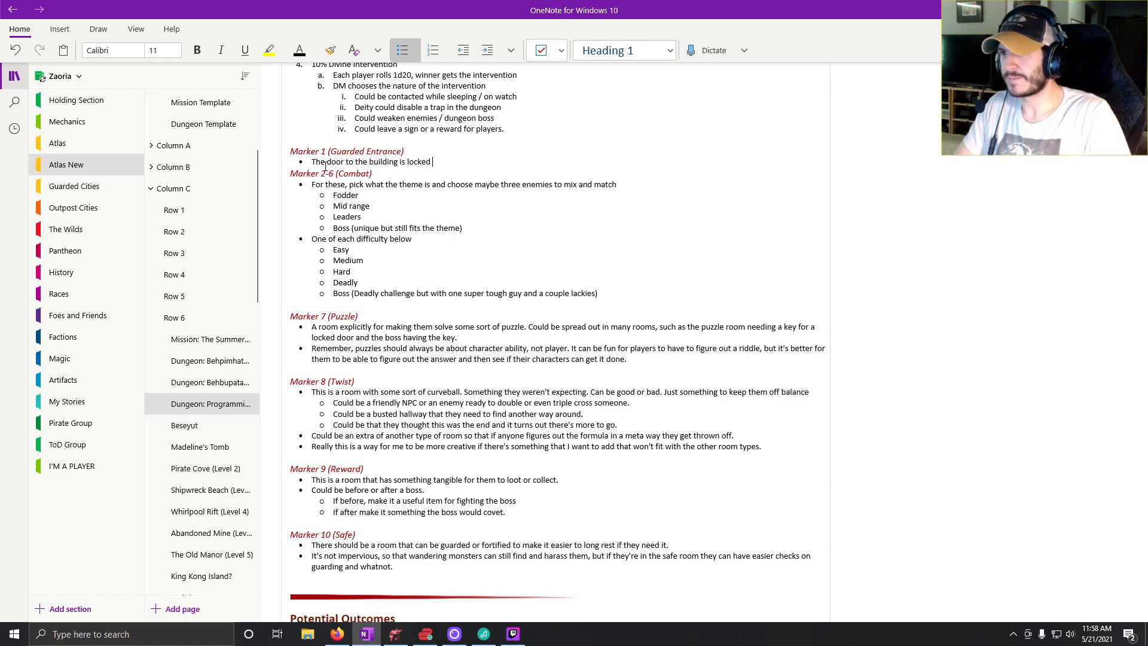
type(" (DC ")
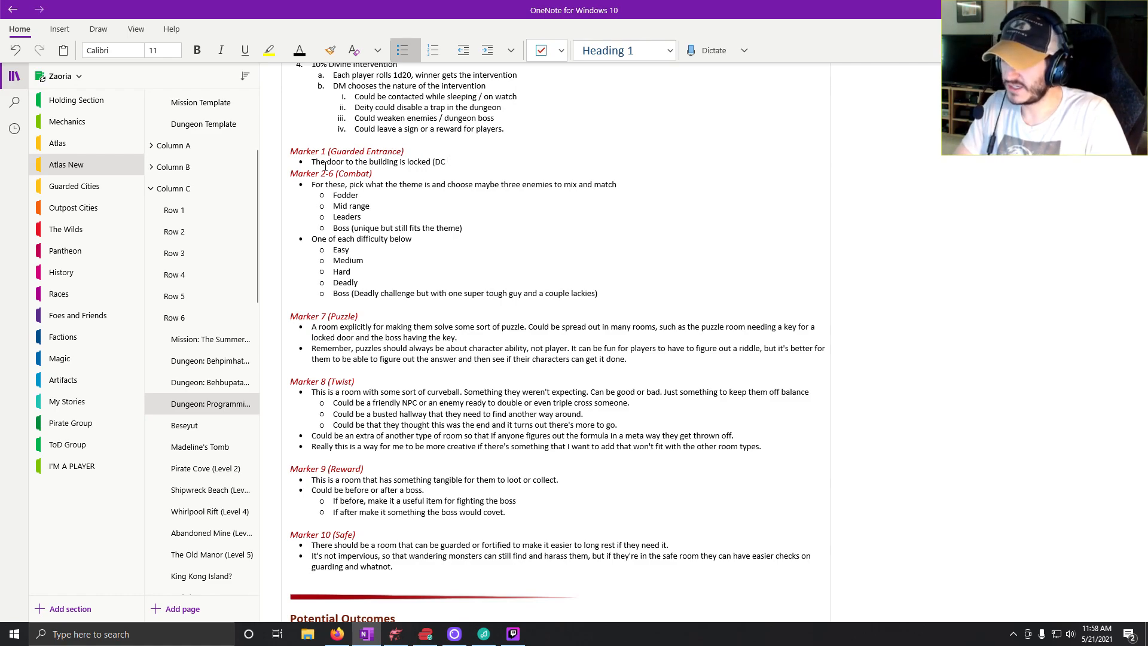
type("12")
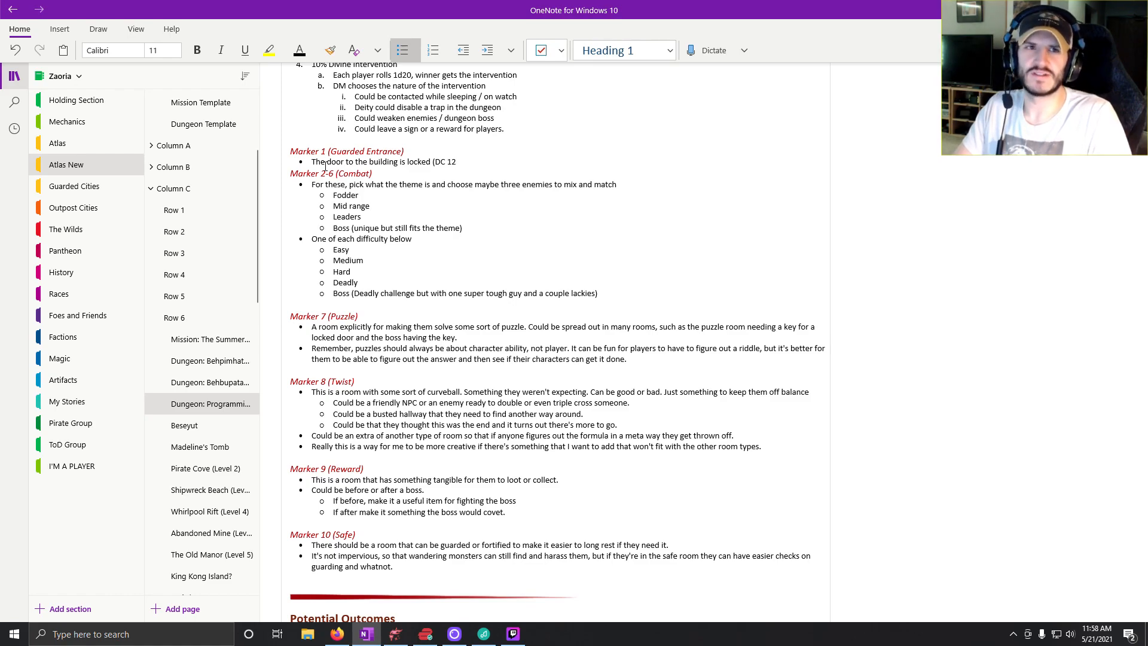
Check the saves and checks difficulties on the challenge levels page, and return to the Programming dungeon page.
scroll(193, 169, "up", 3)
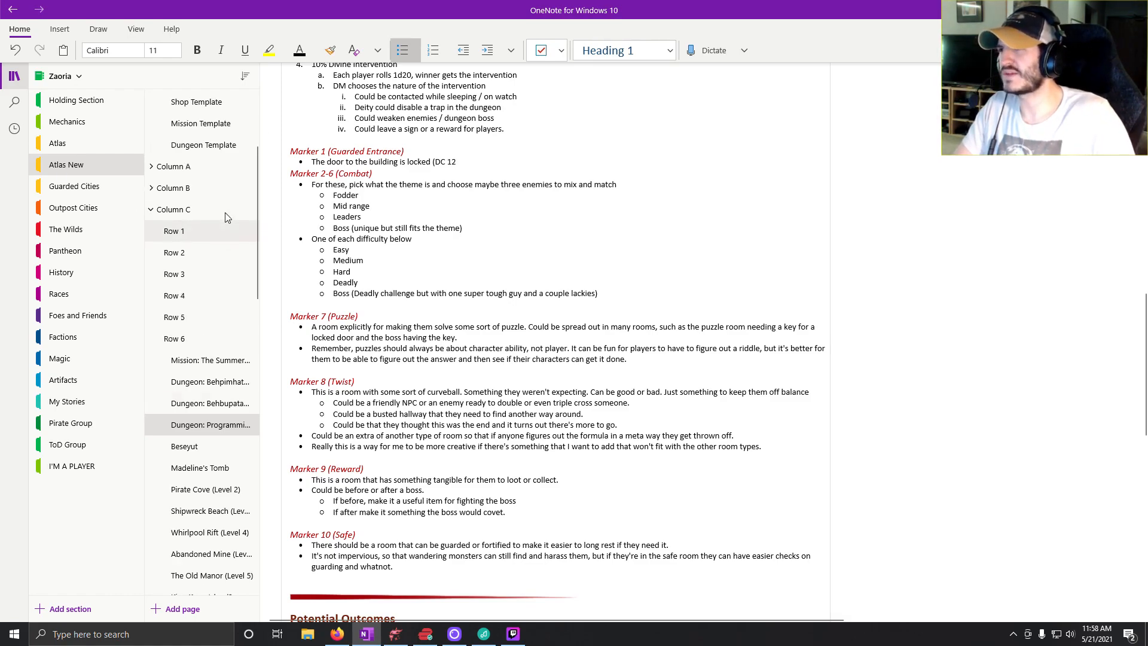
left_click(193, 166)
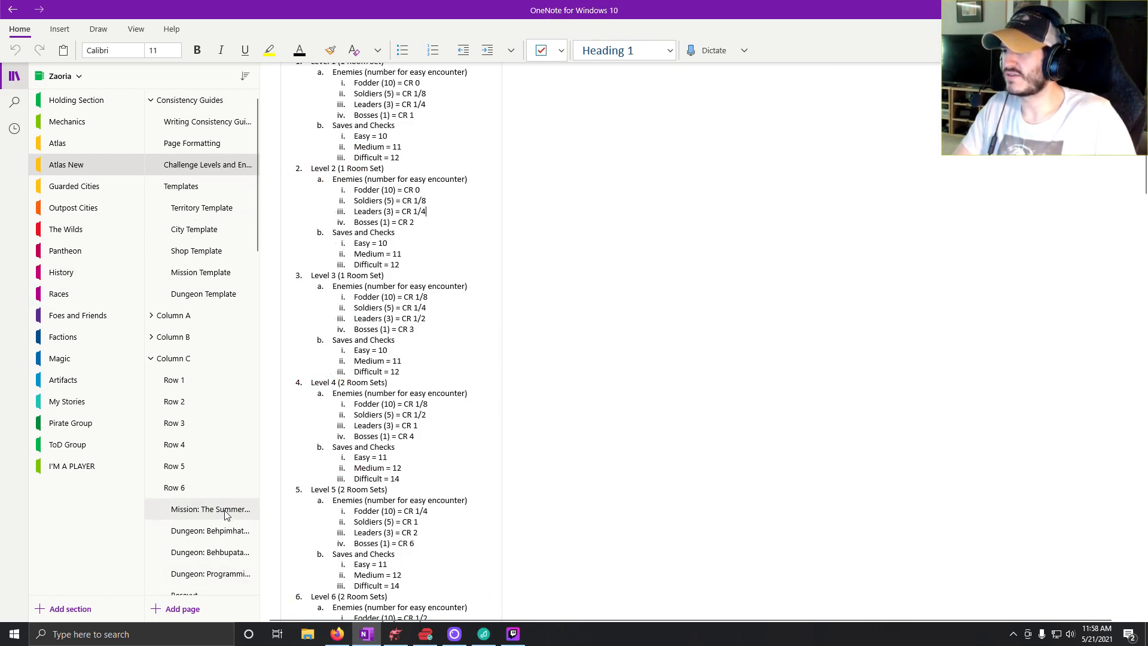
left_click(209, 574)
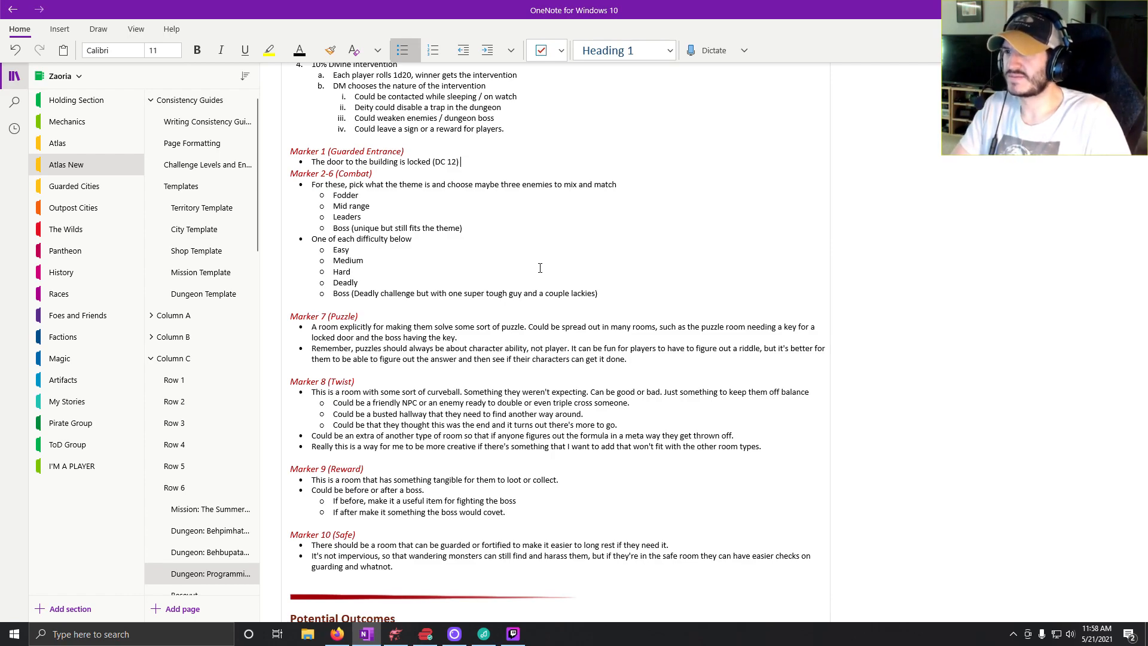
Continue the Marker 1 bullet with ") and the window is not one that can be opened. Players have to bust their way in if they want to".
type("and the wi")
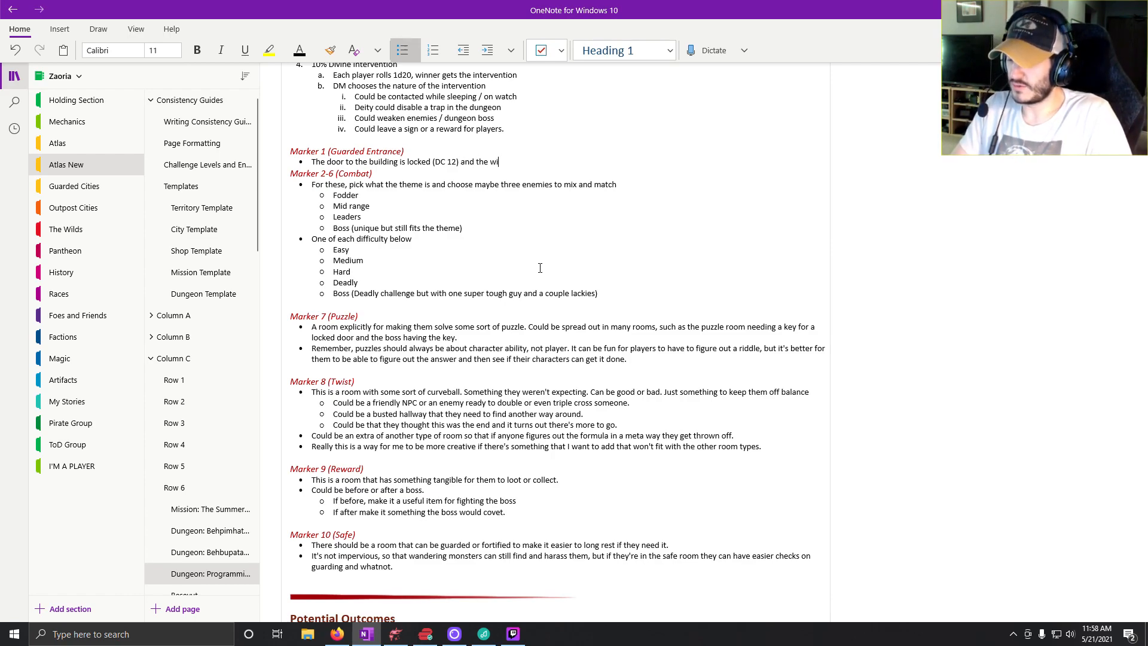
type("ndow is not one")
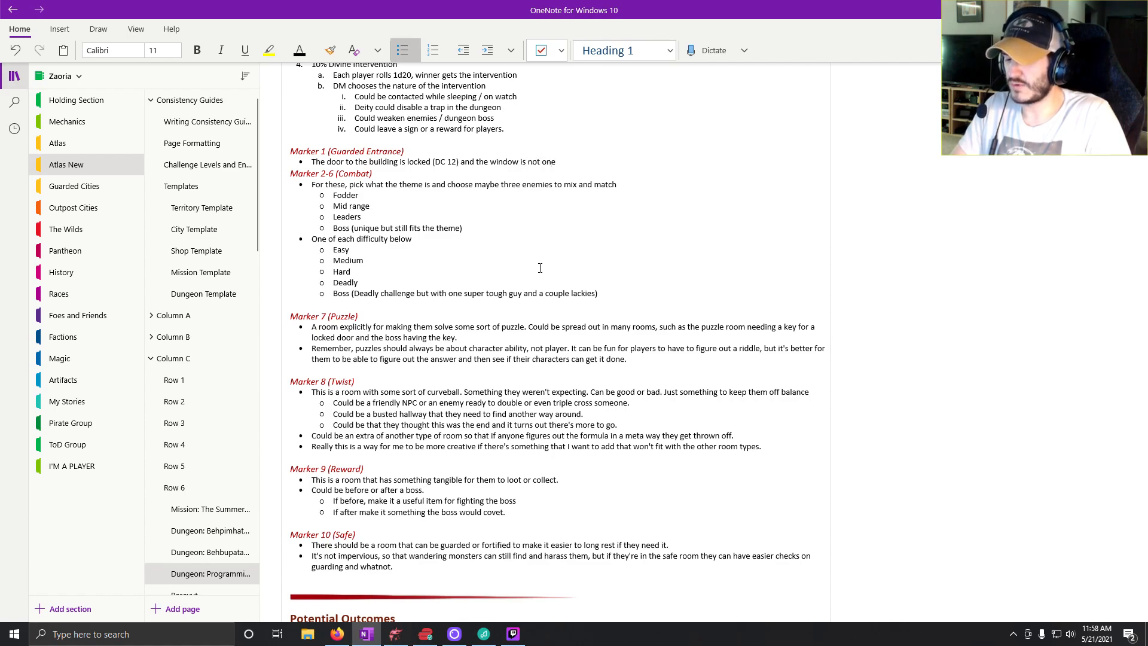
type(" that can be op")
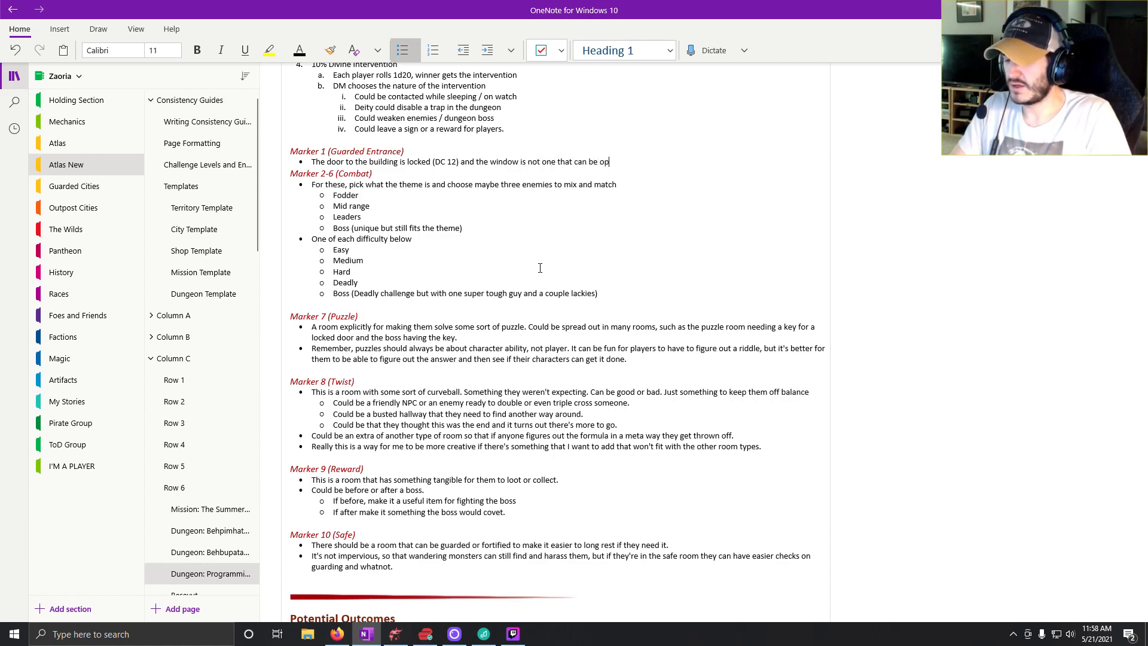
type("ened ")
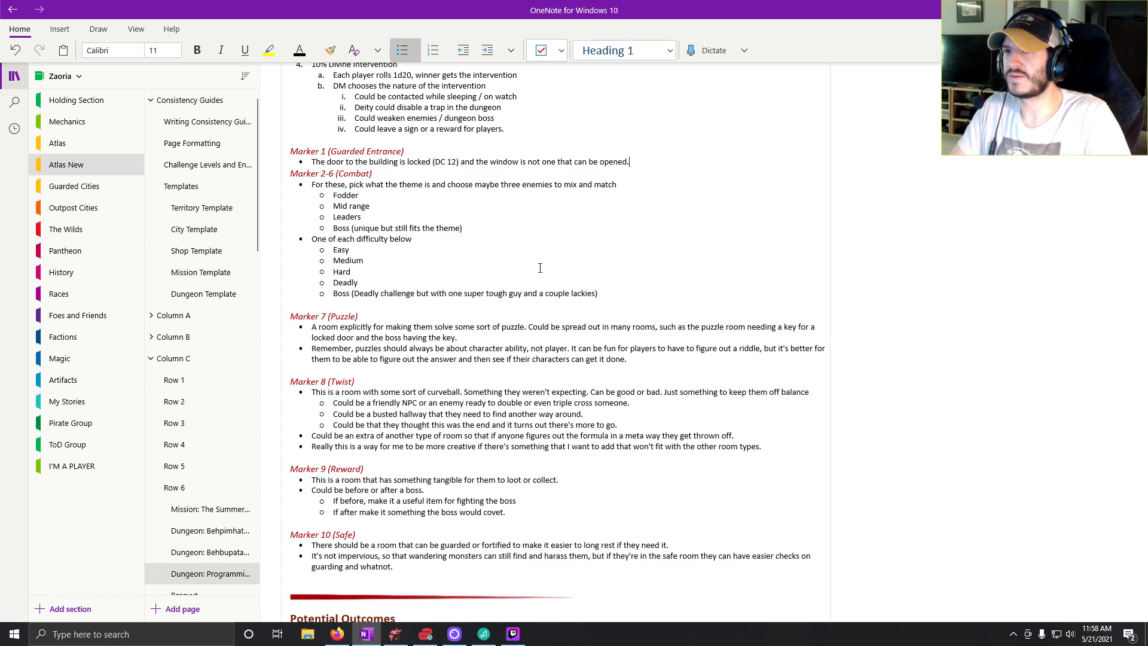
type(" Players hav")
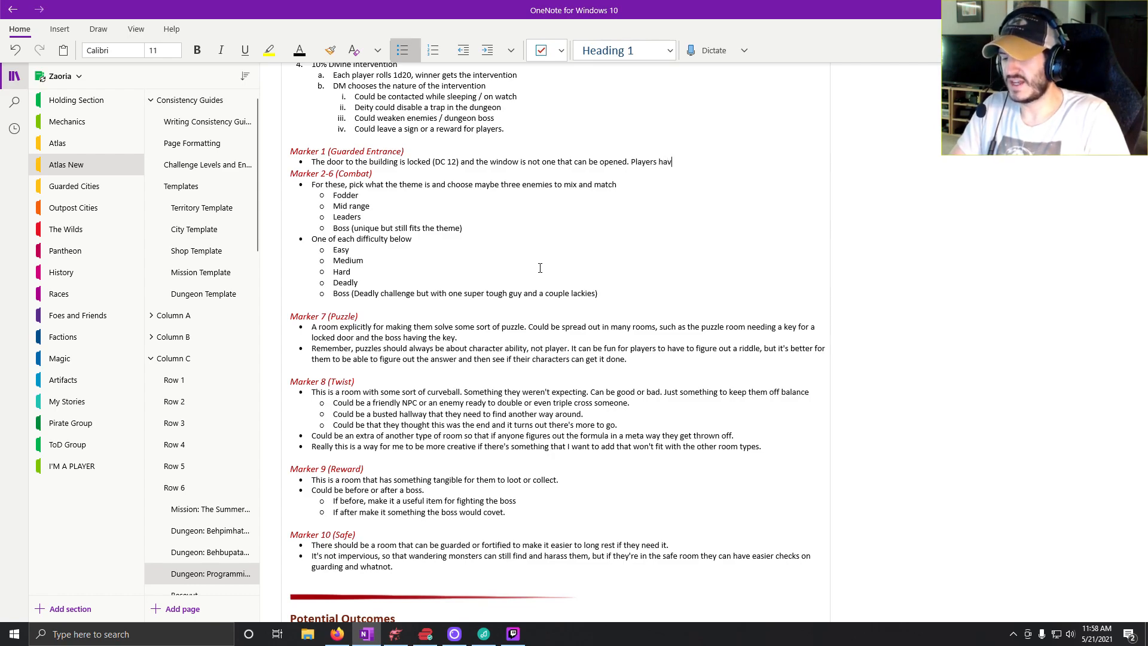
type("e to bust their ")
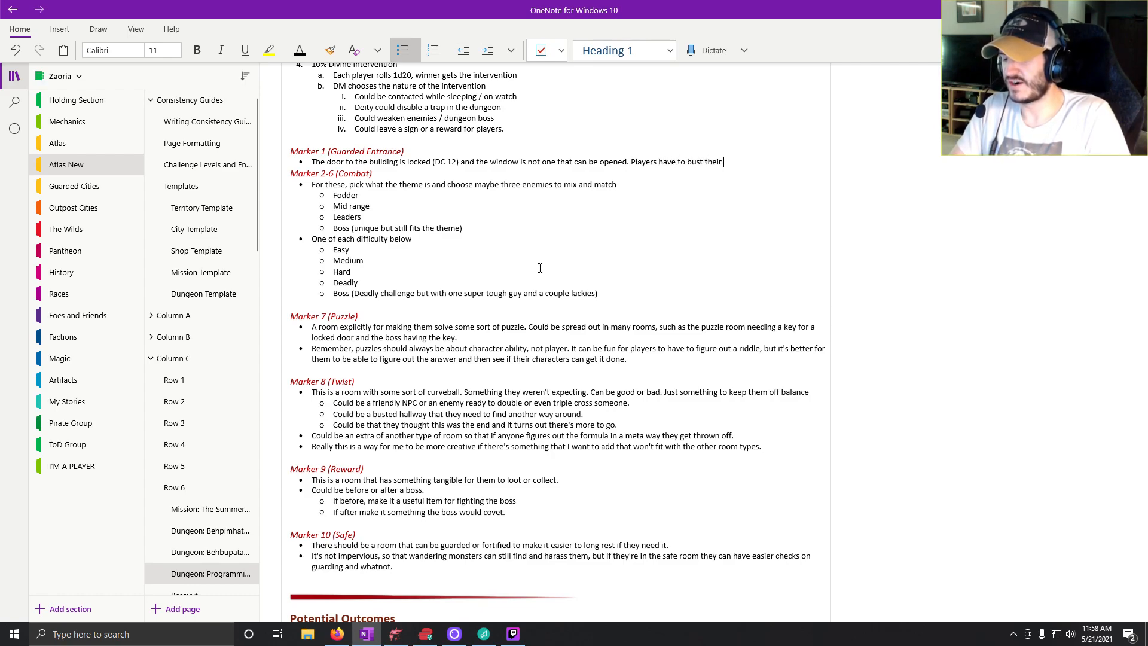
type("way in if they want to")
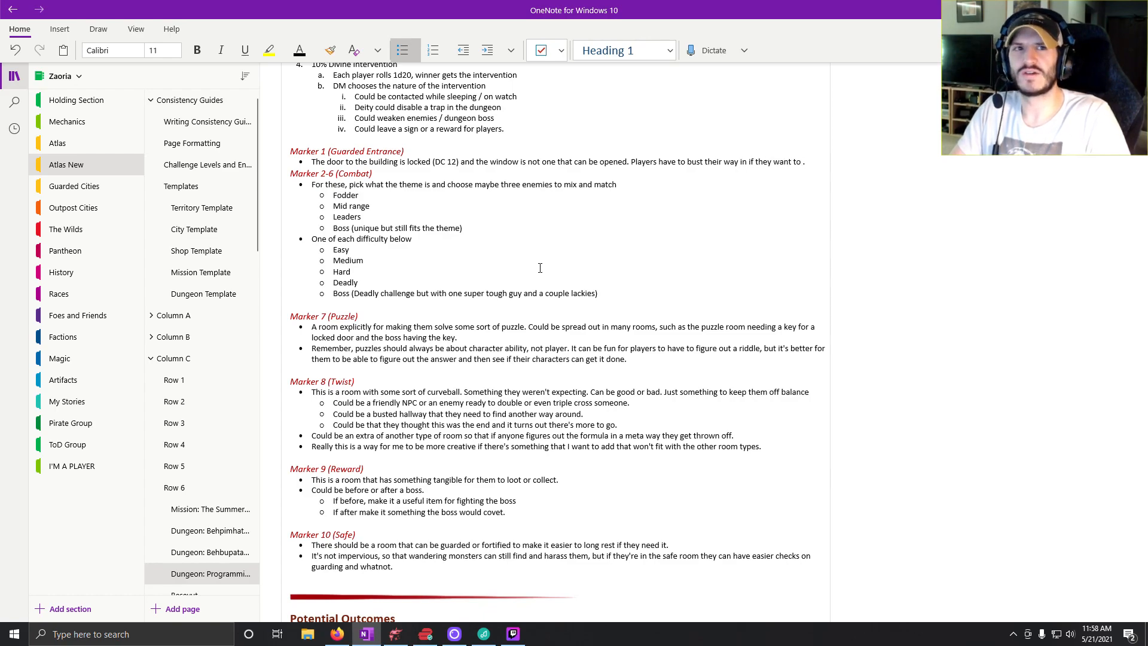
type(" . The lock is")
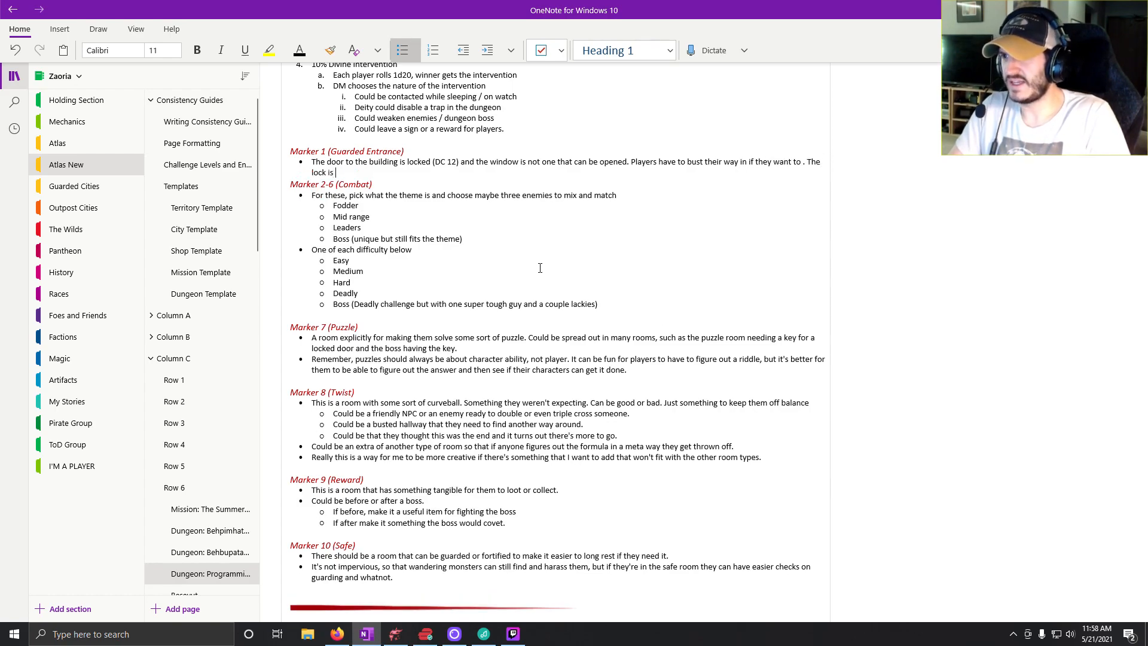
type(" an iron")
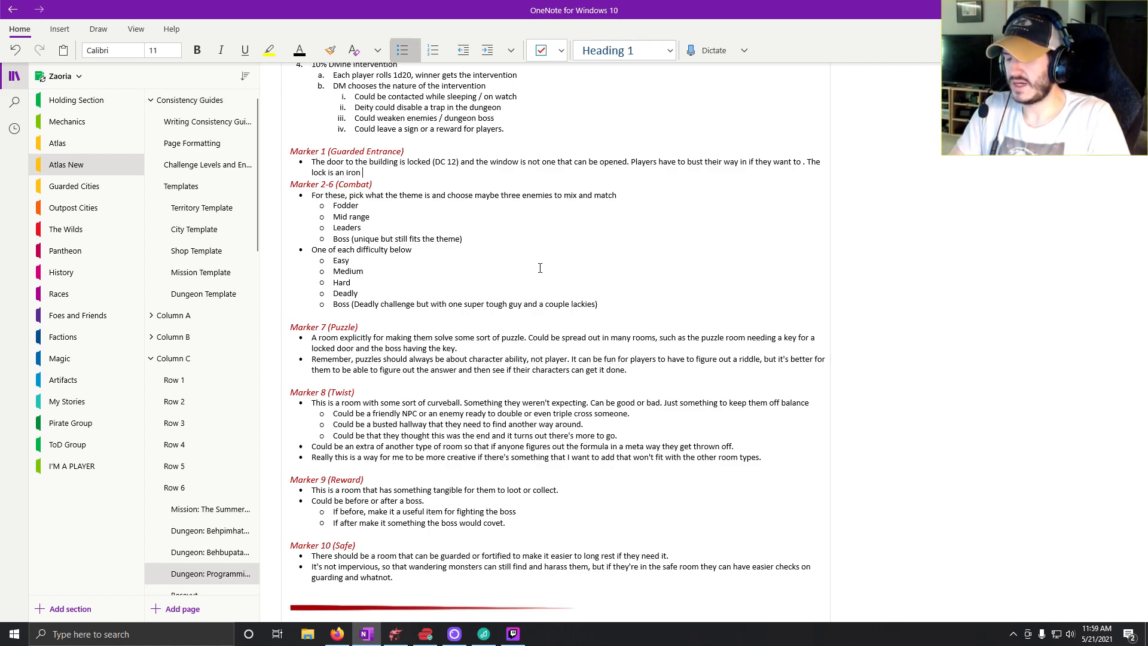
type(" badl")
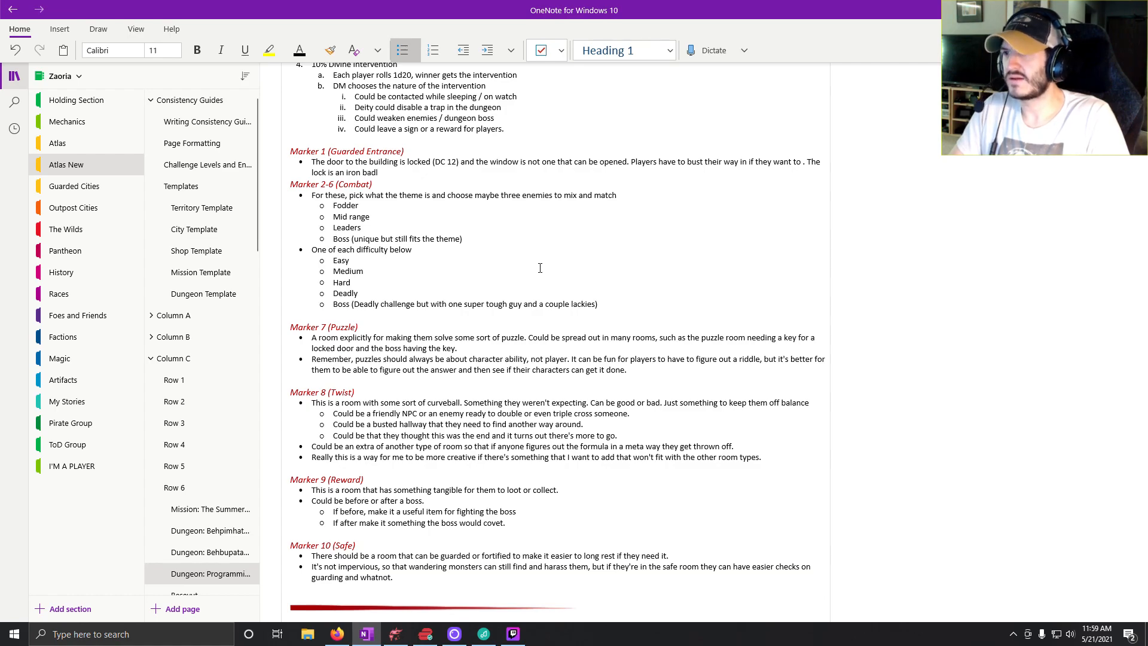
End the Marker 1 bullet with ". The lock is an iron padlock that requires a key." and add a blank line before the next heading.
key("BackSpace")
key("BackSpace")
key("BackSpace")
key("BackSpace")
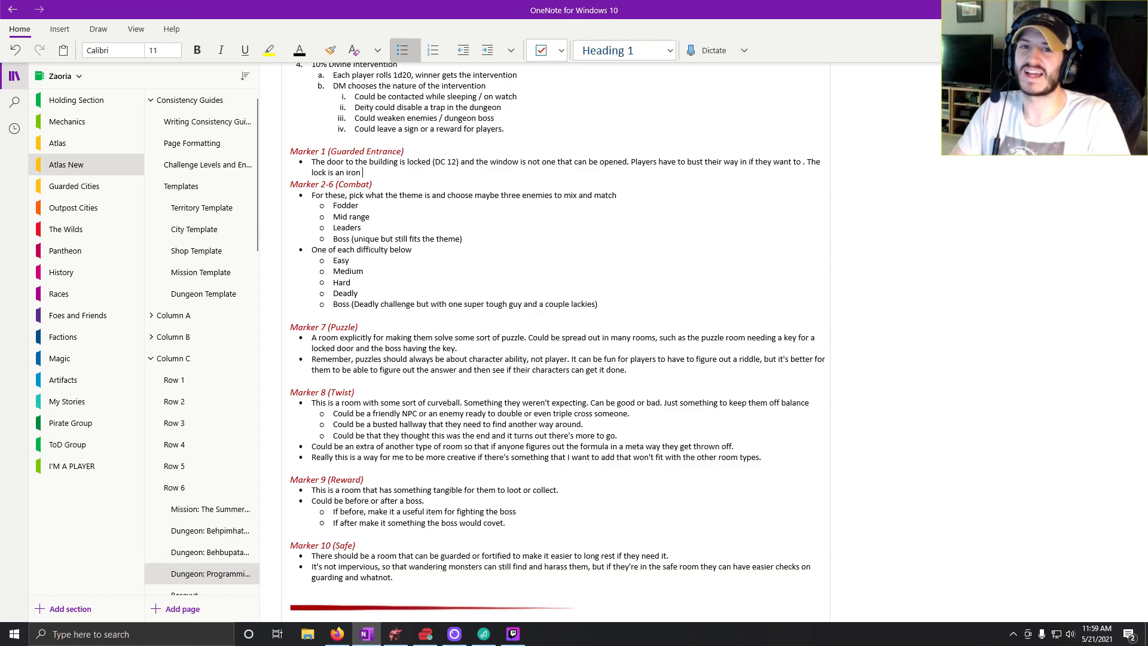
type("padlock that")
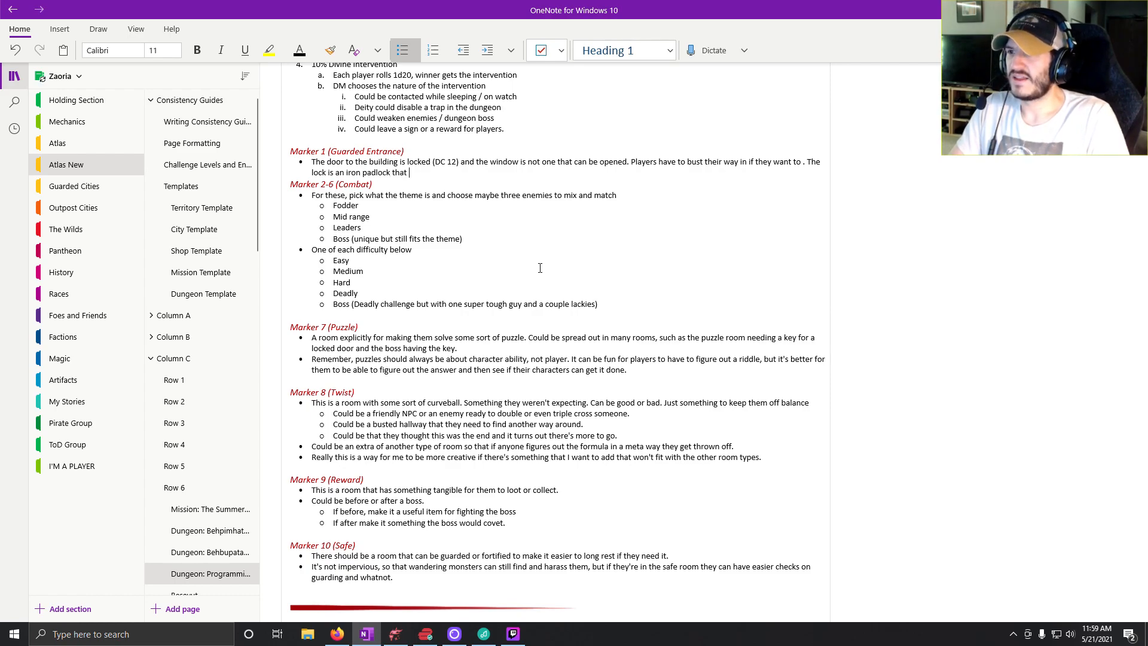
type(" requires")
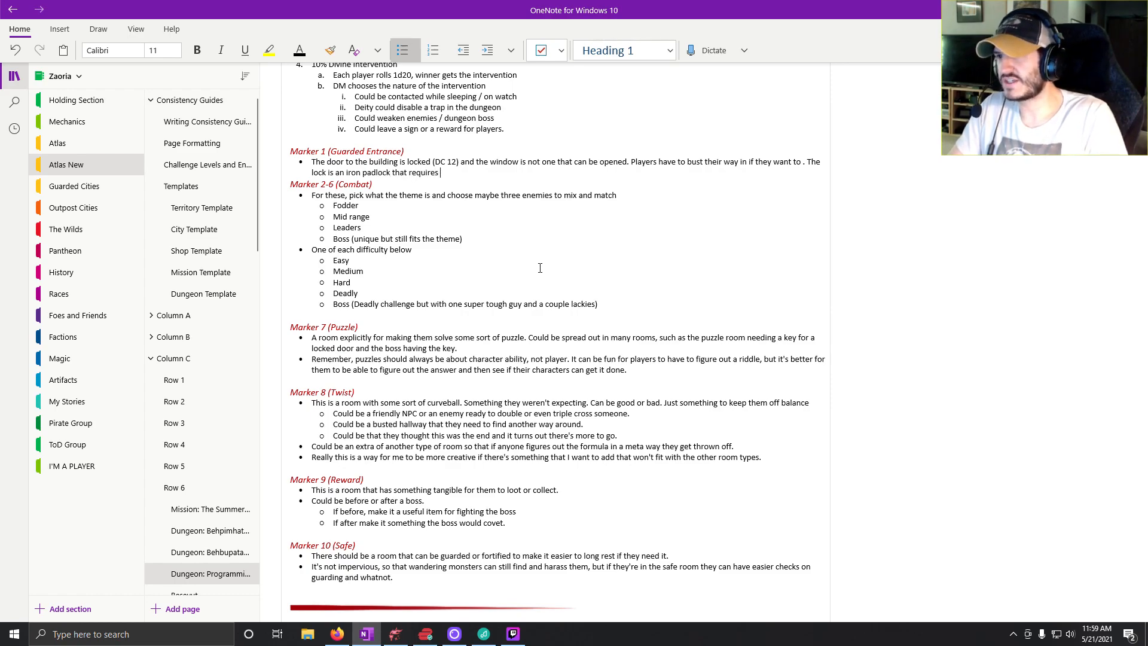
type(" a key.")
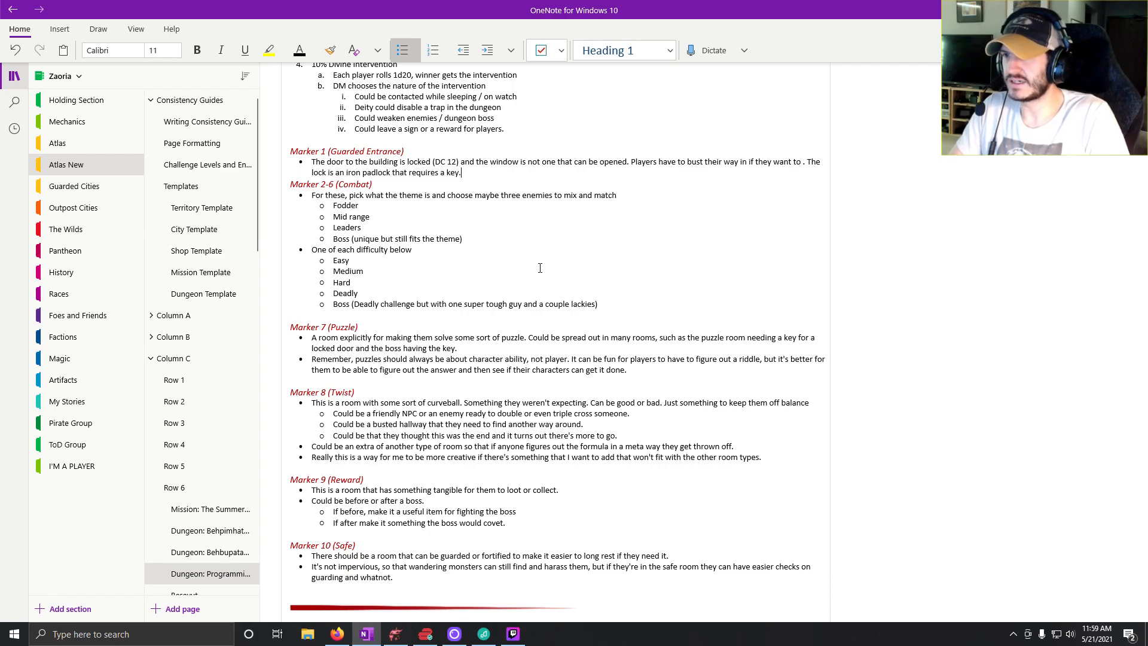
key("Return")
key("Return")
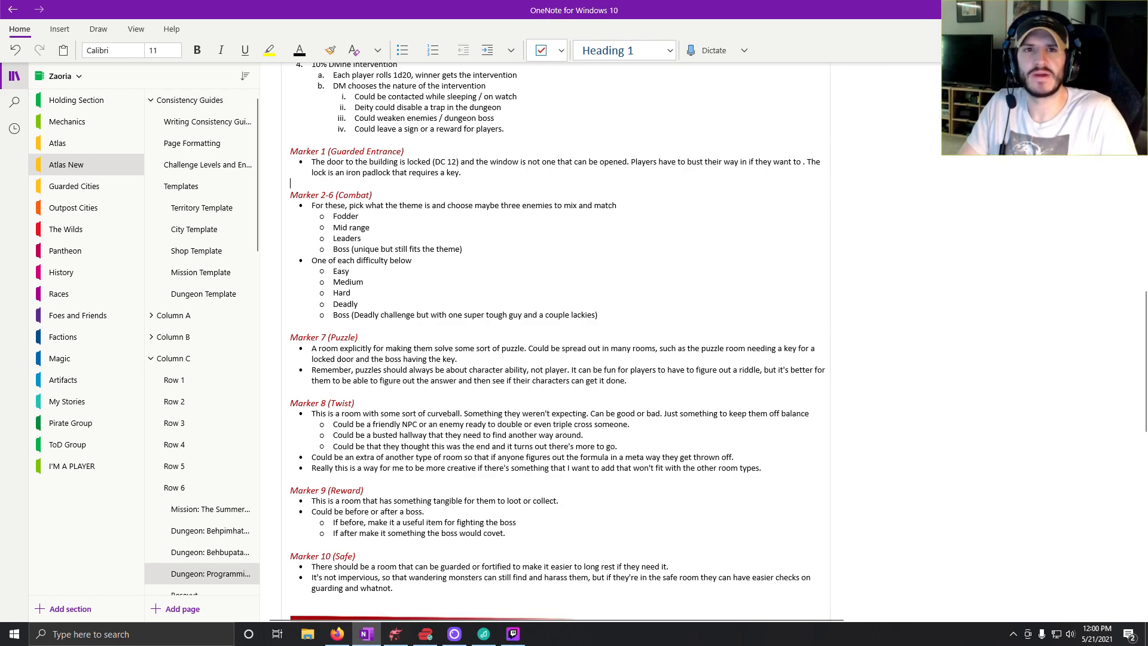
Change the Marker 2-6 heading to "Marker 2 (Easy Combat)" and switch back to the Programming Tower map in Dungeondraft.
key("alt+Tab")
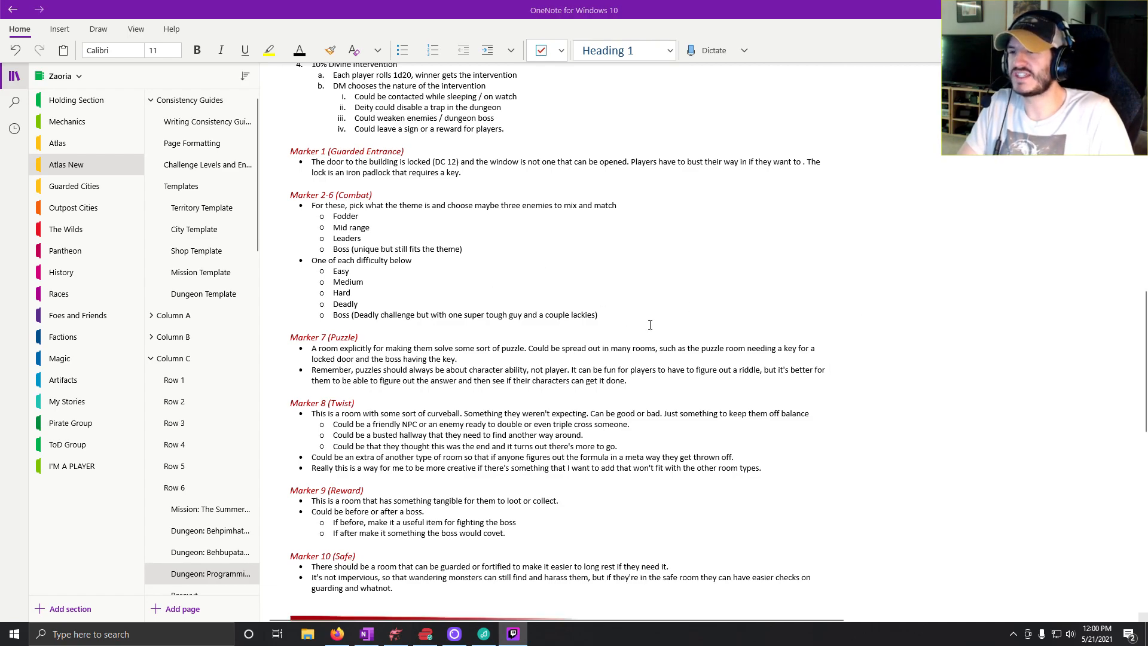
left_click(334, 195)
key("BackSpace")
key("BackSpace")
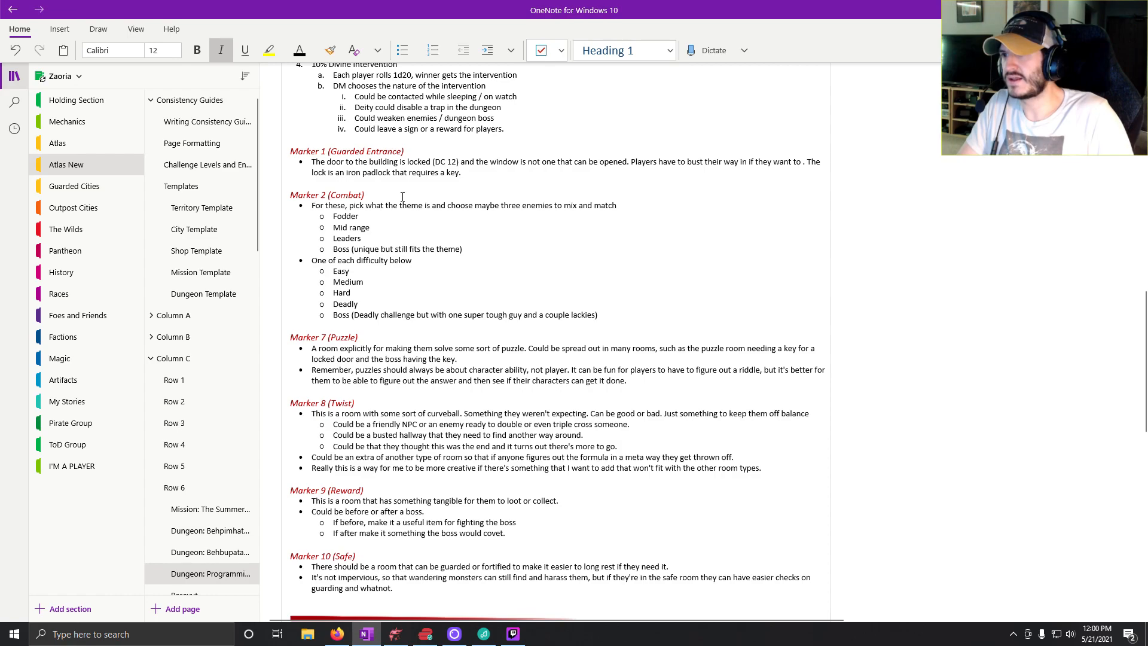
type("Easy")
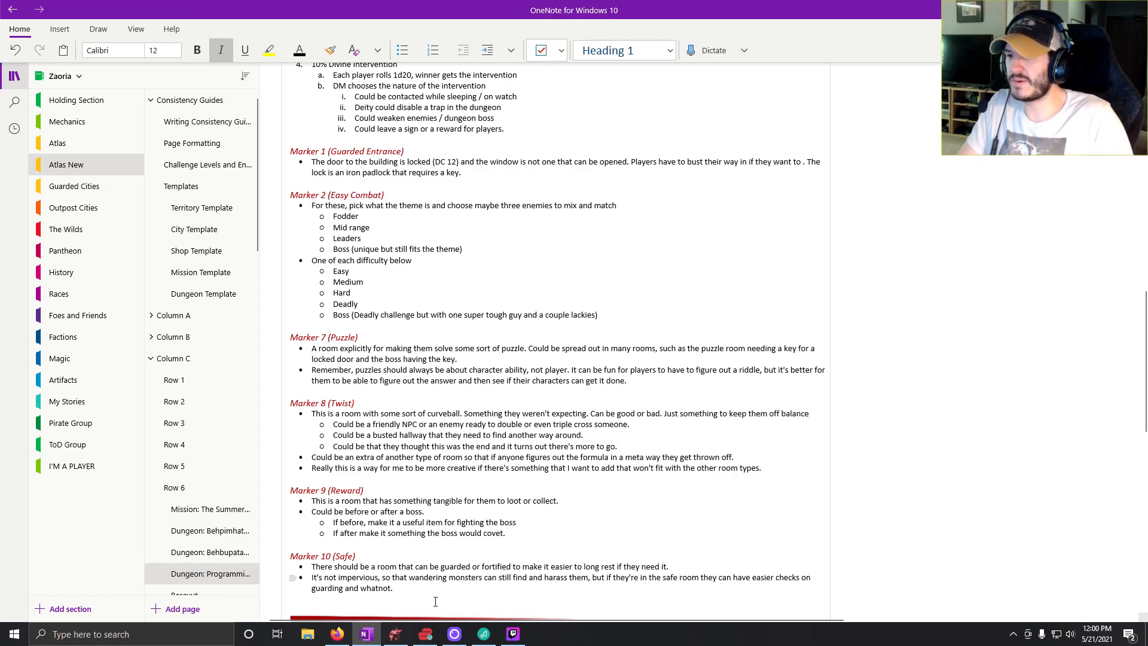
left_click(403, 640)
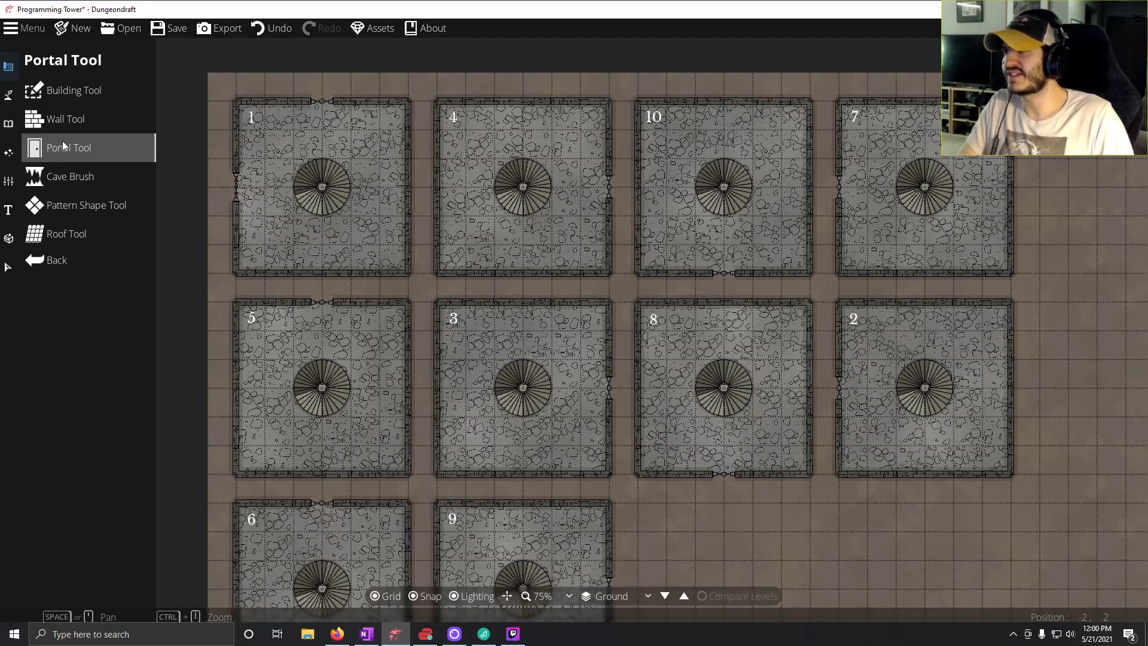